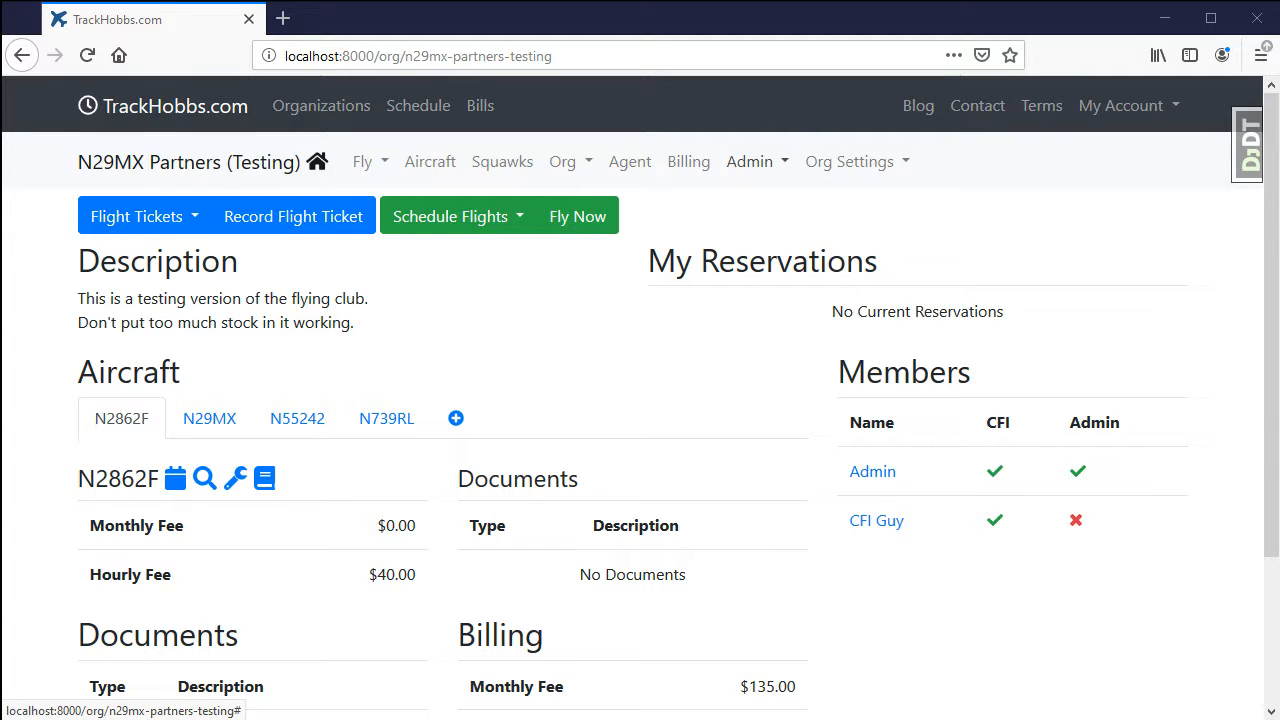
Open the permissions settings for the member CFI Guy from the organization's member administration list.
left_click(758, 172)
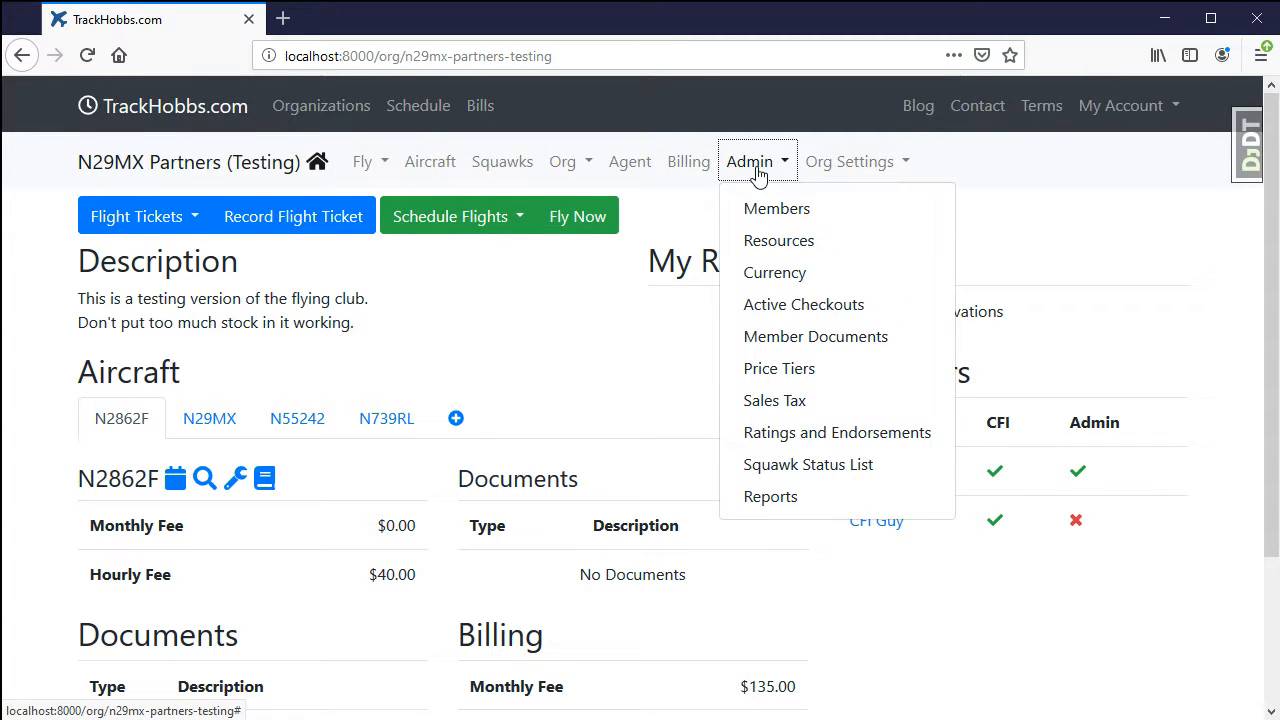
left_click(800, 214)
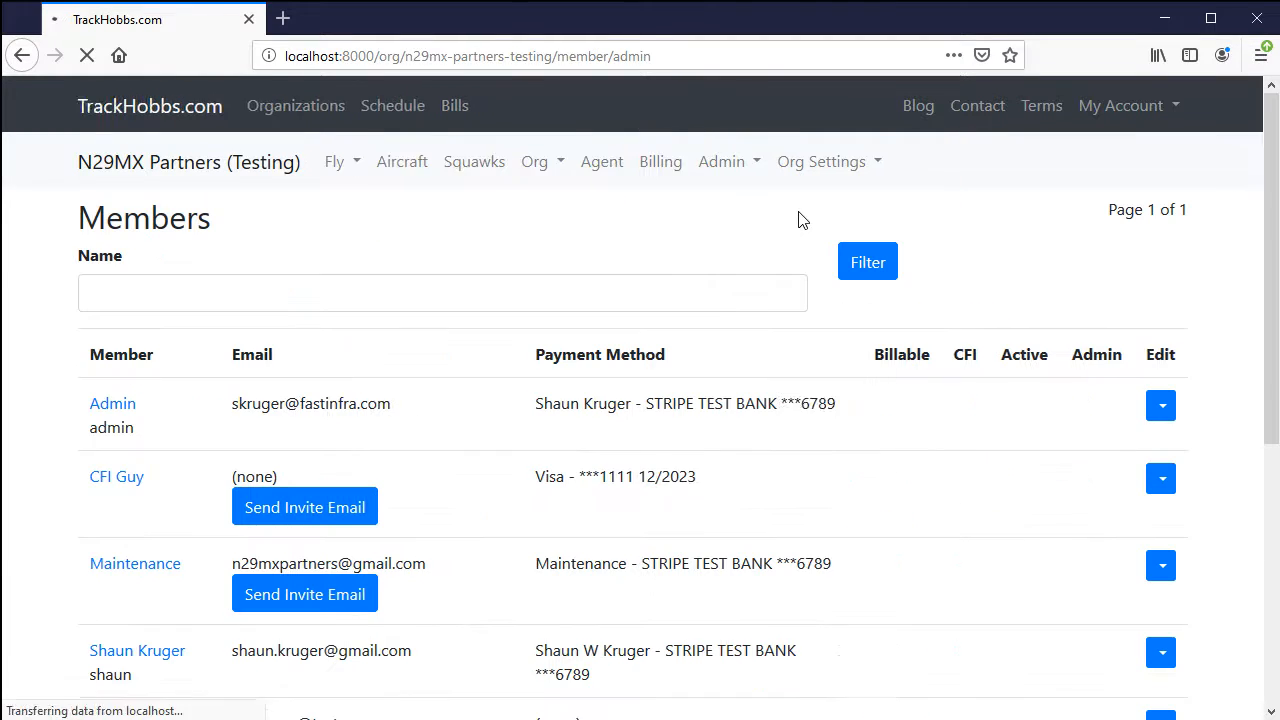
left_click(1149, 488)
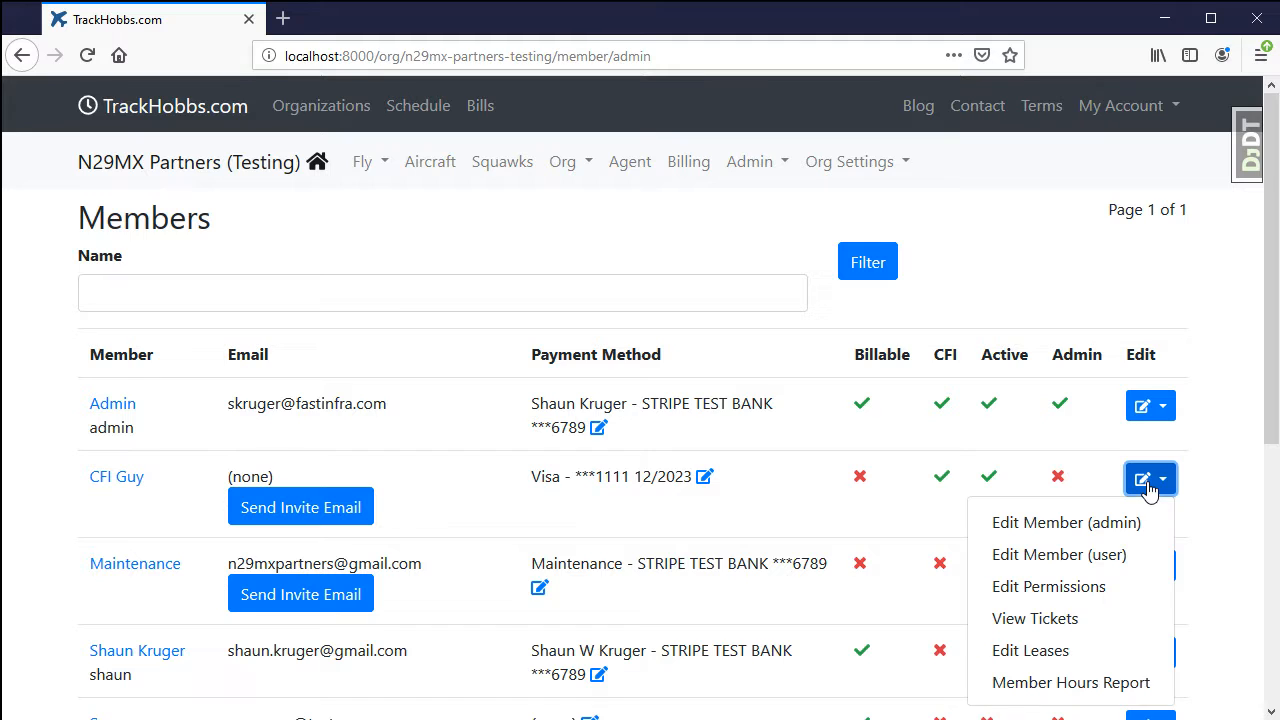
left_click(1066, 590)
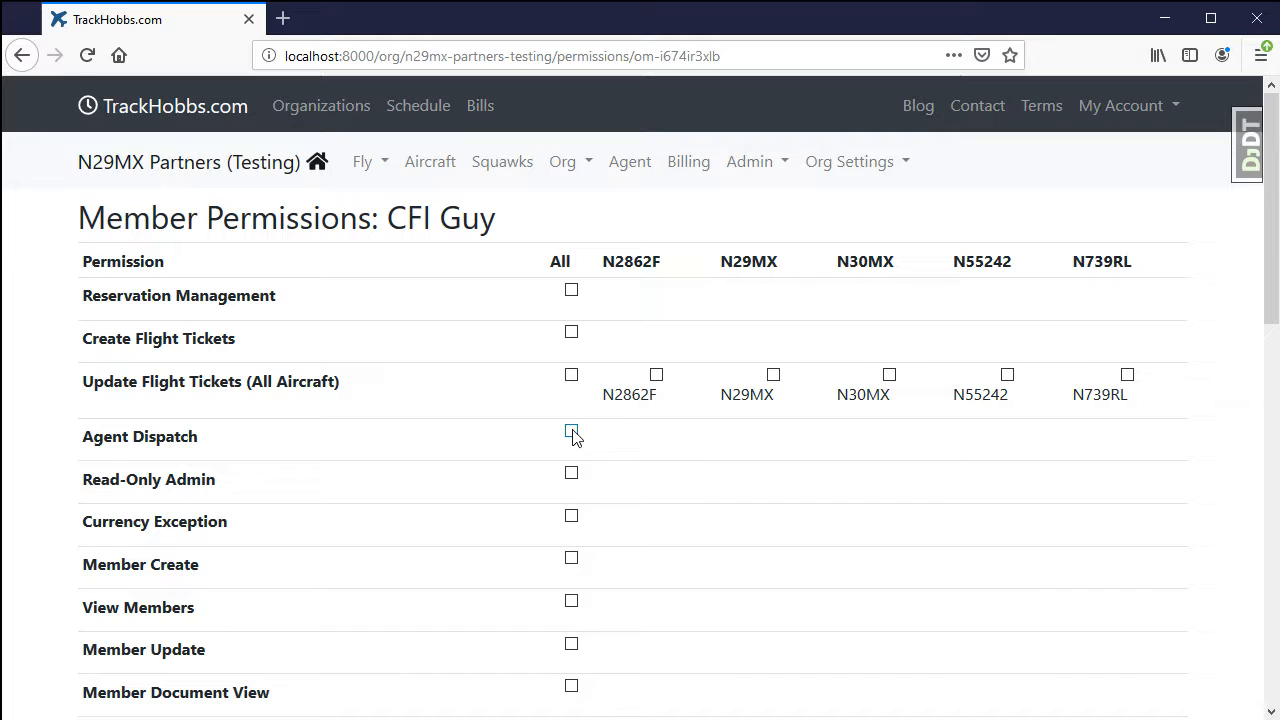
Grant CFI Guy the Agent Dispatch, Update Flight Tickets (All Aircraft), Reservation Management, Invoice Create and Receive Payment permissions, and save them.
left_click(573, 434)
left_click(571, 376)
left_click(574, 293)
scroll(615, 347, "down", 6)
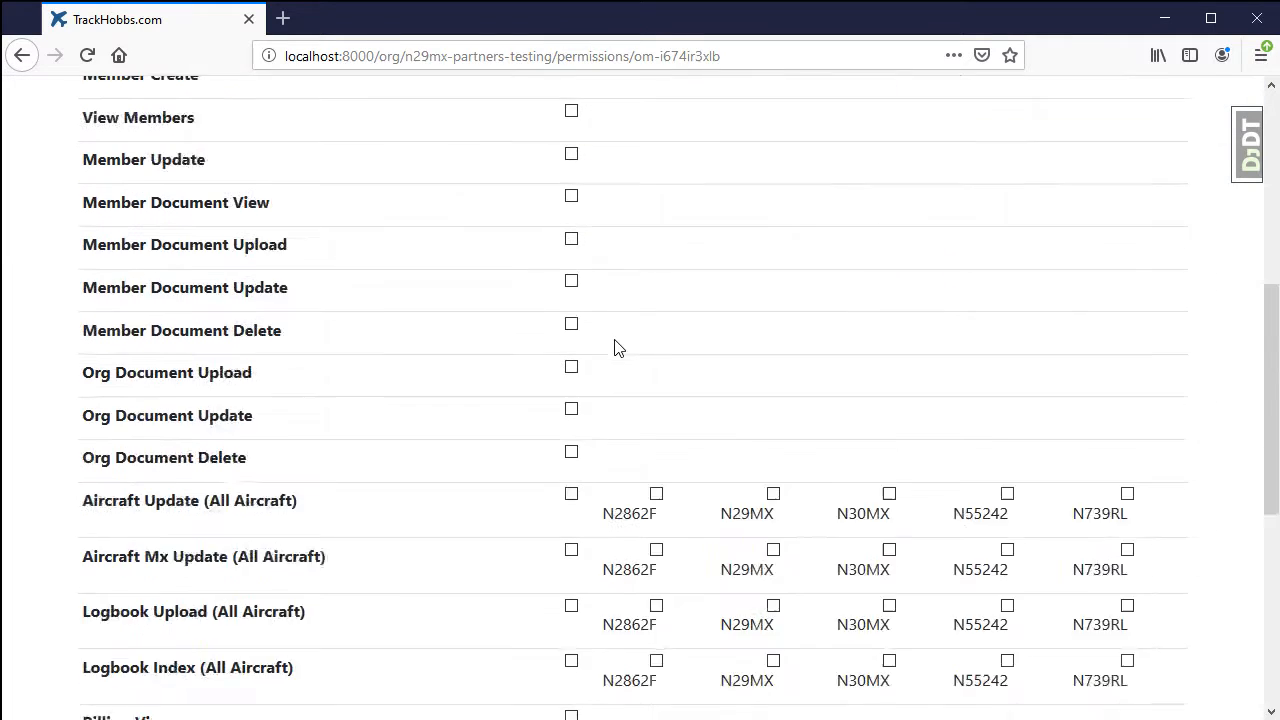
scroll(615, 347, "down", 4)
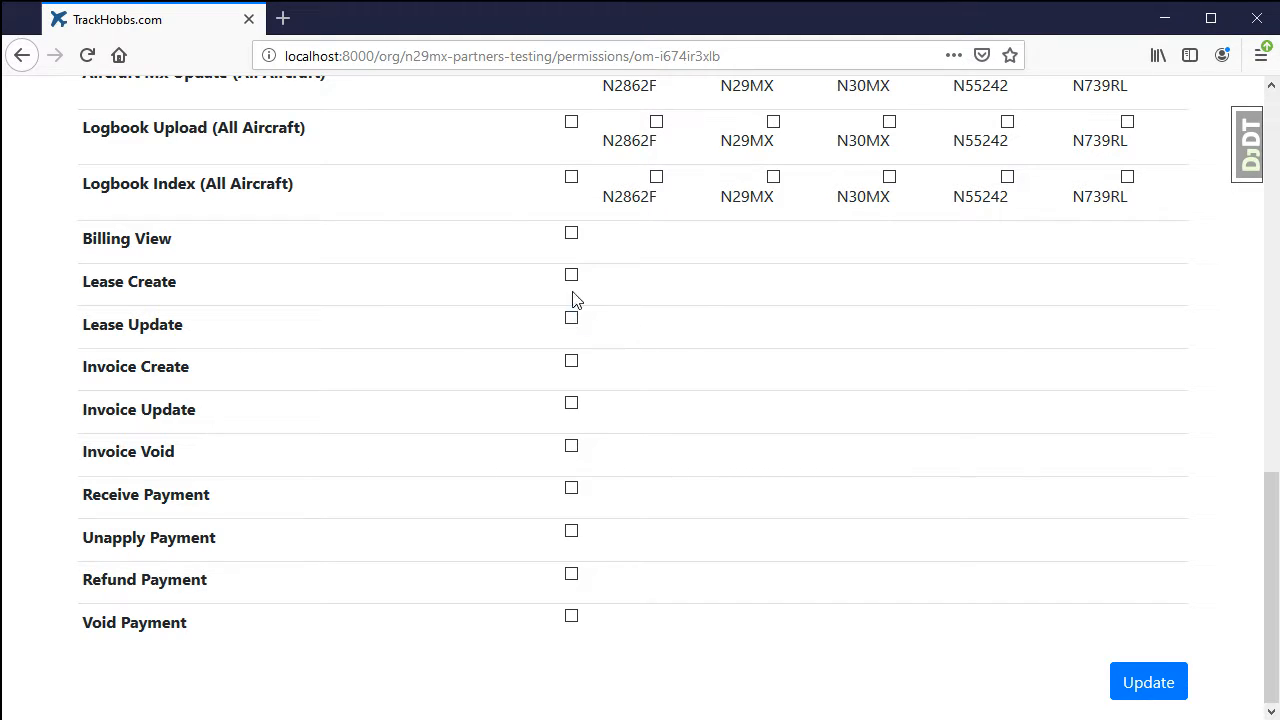
left_click(571, 362)
left_click(570, 487)
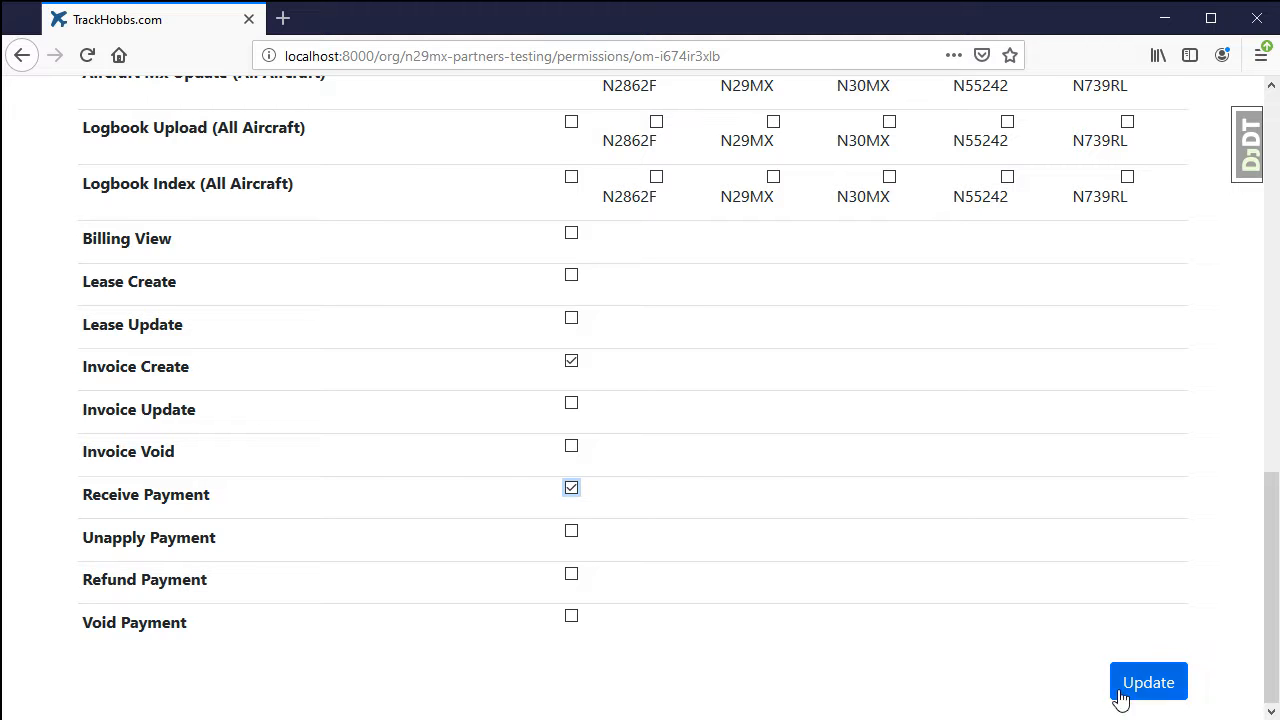
left_click(1165, 697)
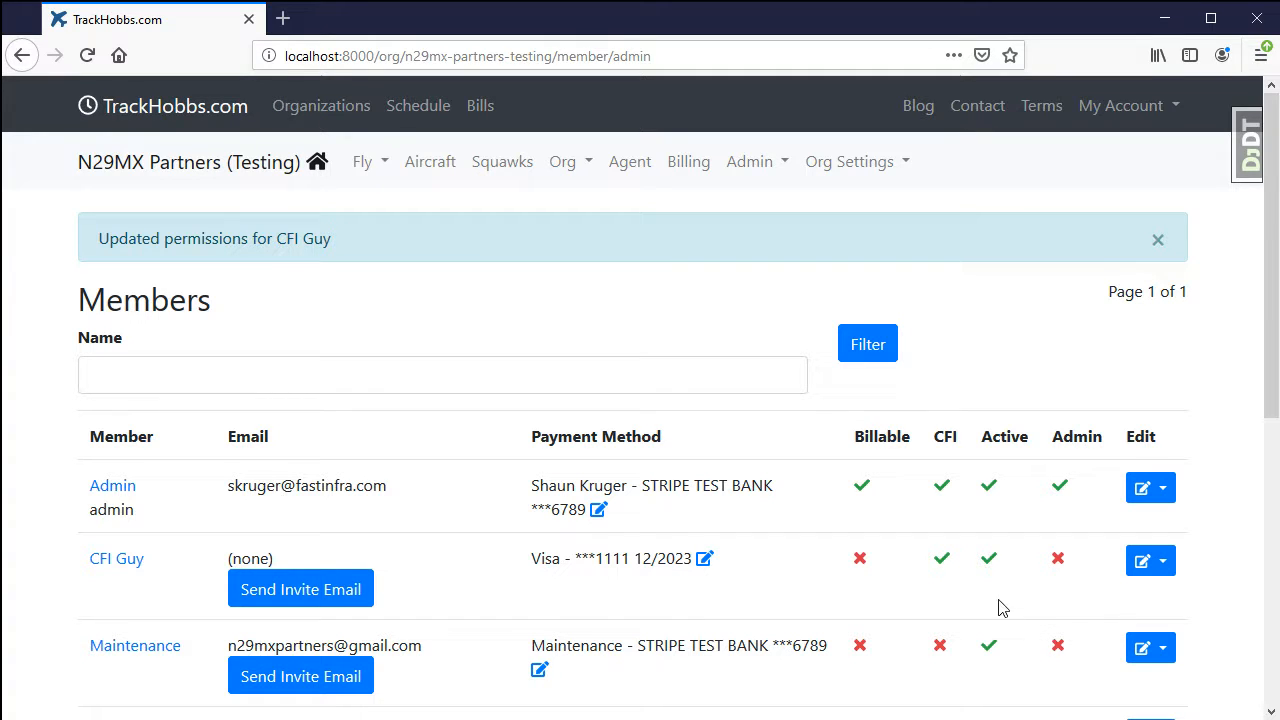
left_click(631, 168)
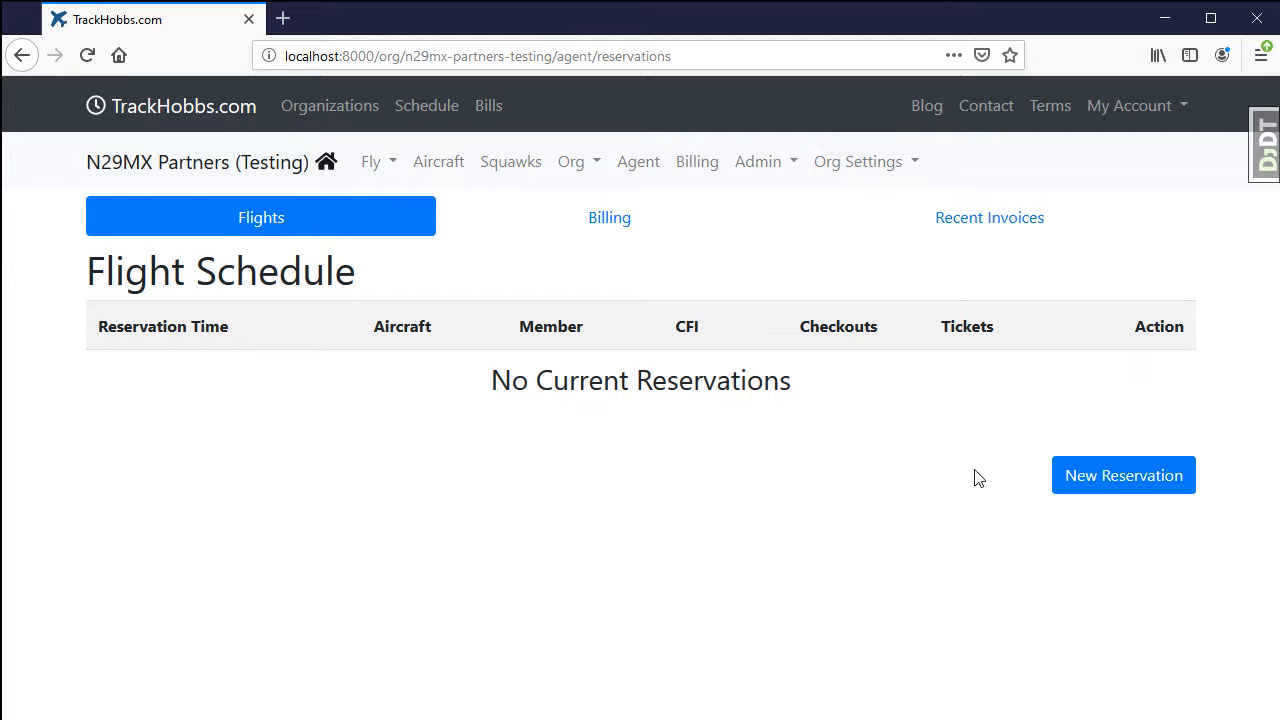
left_click(1100, 487)
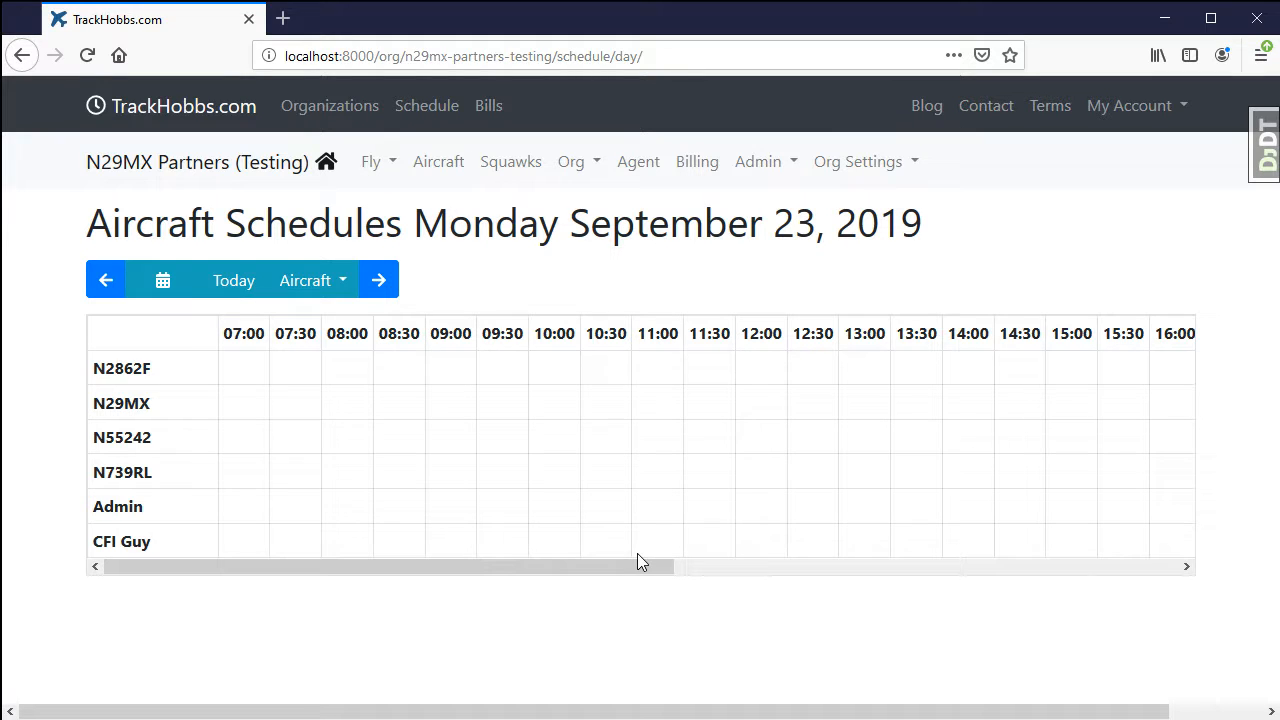
left_click_drag(628, 571, 1188, 592)
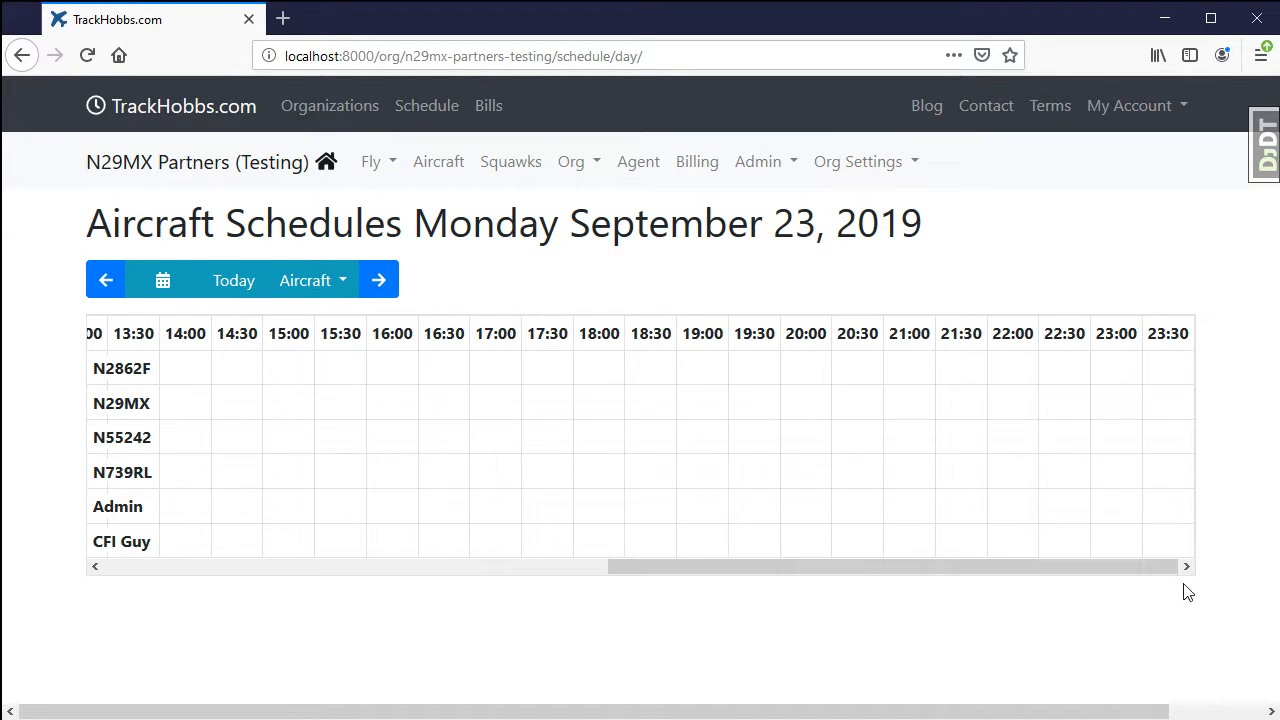
left_click(1111, 408)
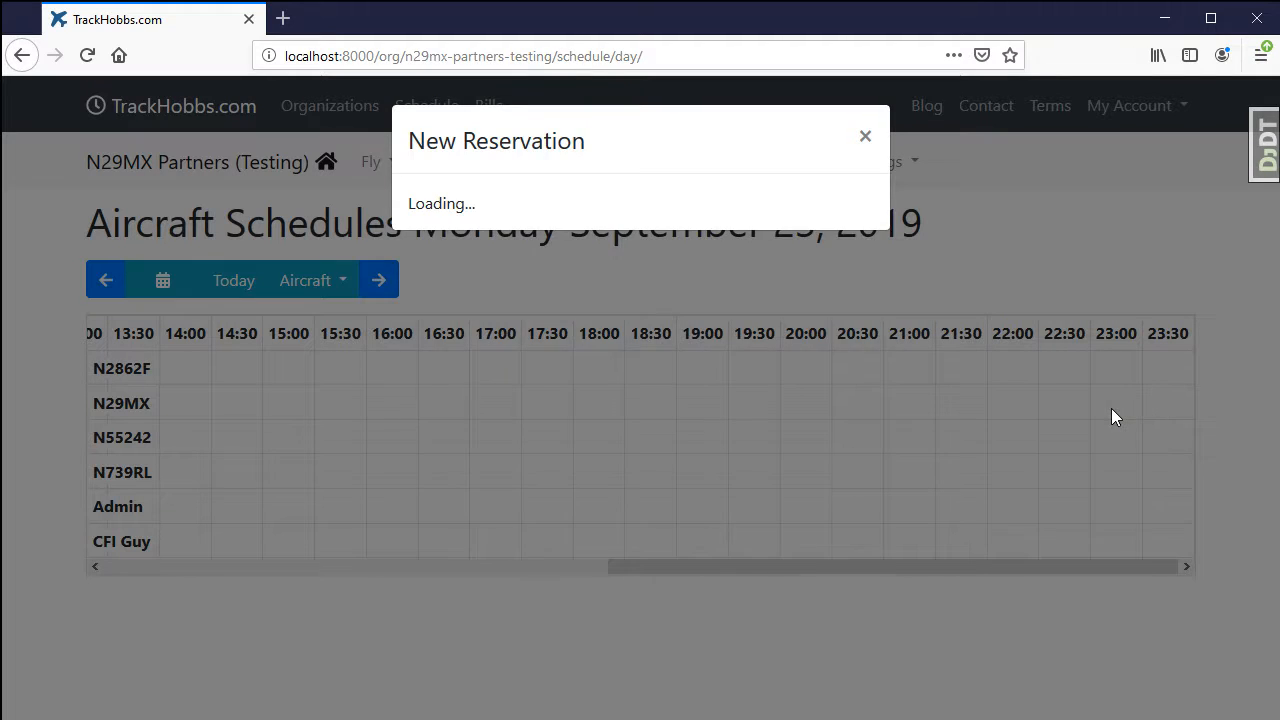
left_click(510, 250)
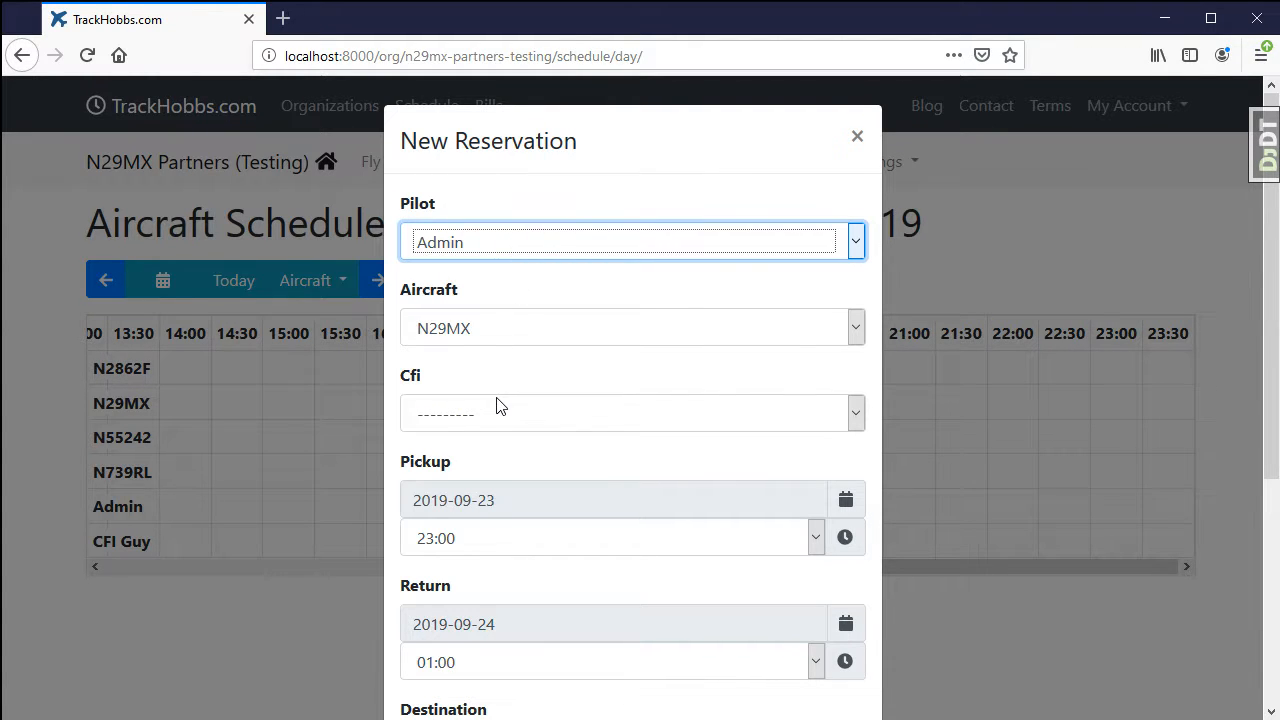
key("s")
scroll(561, 630, "down", 3)
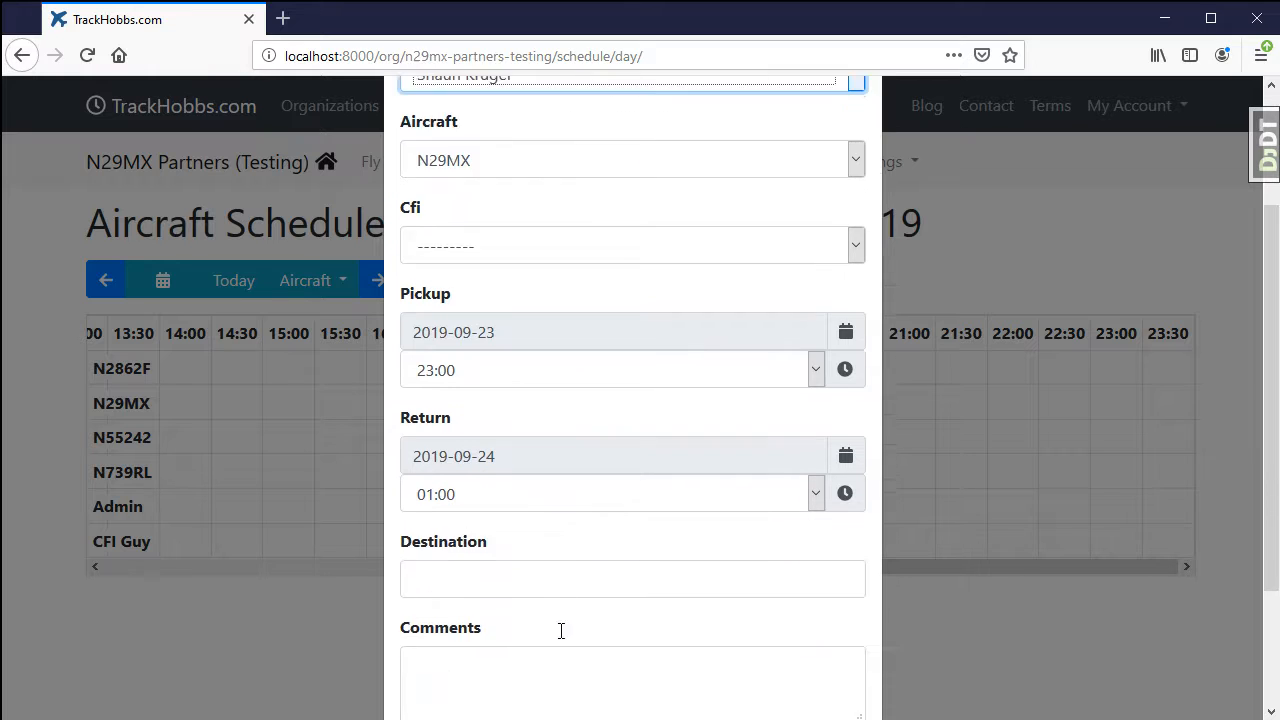
scroll(561, 630, "down", 3)
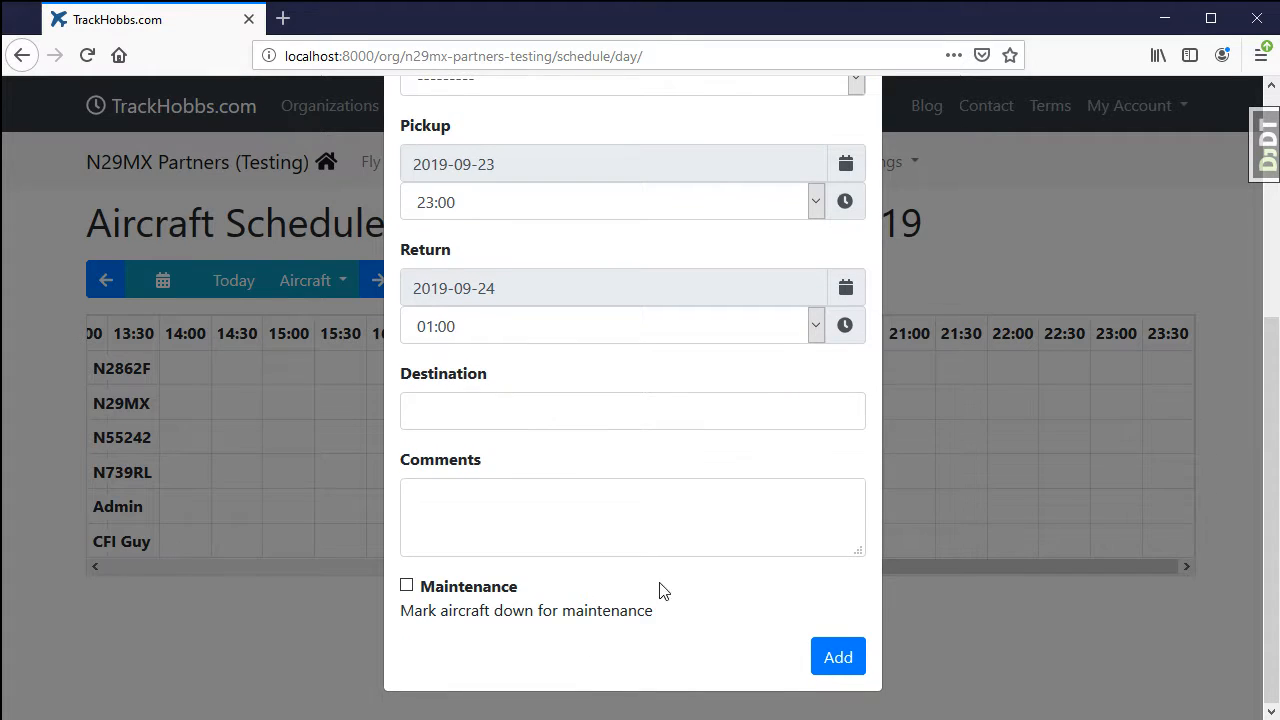
left_click(853, 664)
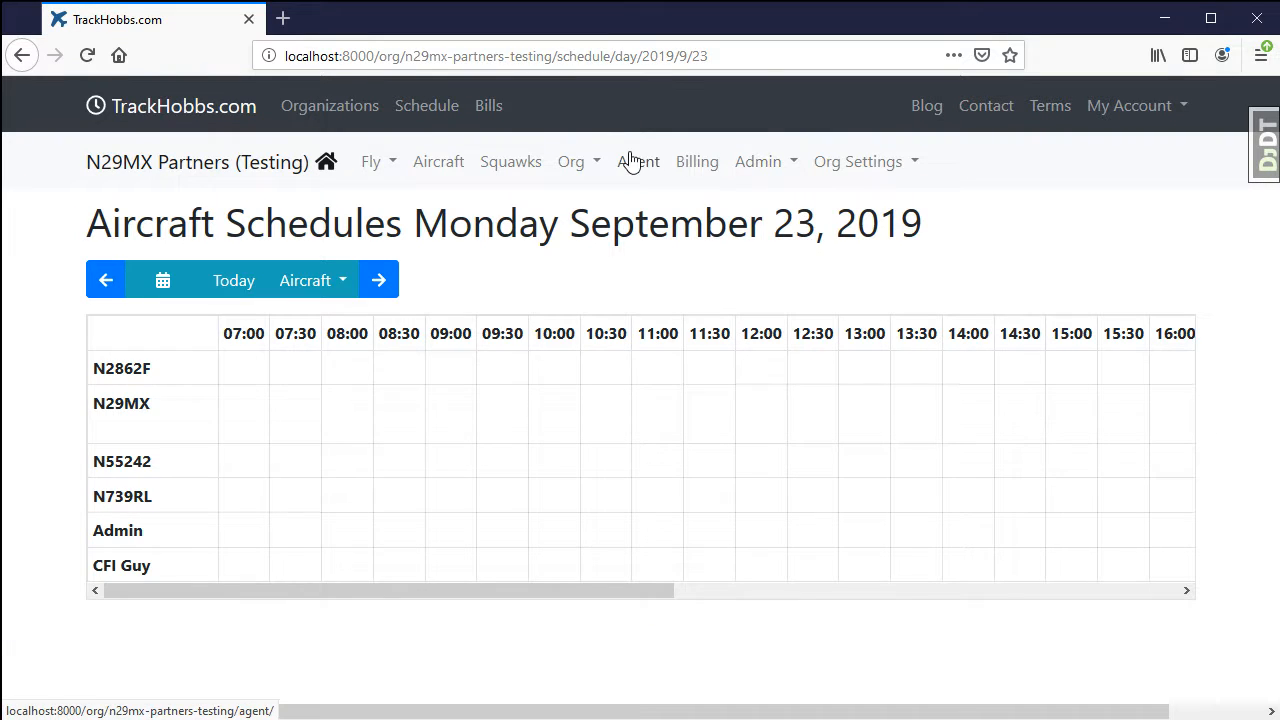
Reopen the 23:00 N29MX reservation from the aircraft schedule, assign CFI Guy as its CFI, and save the update.
left_click(633, 162)
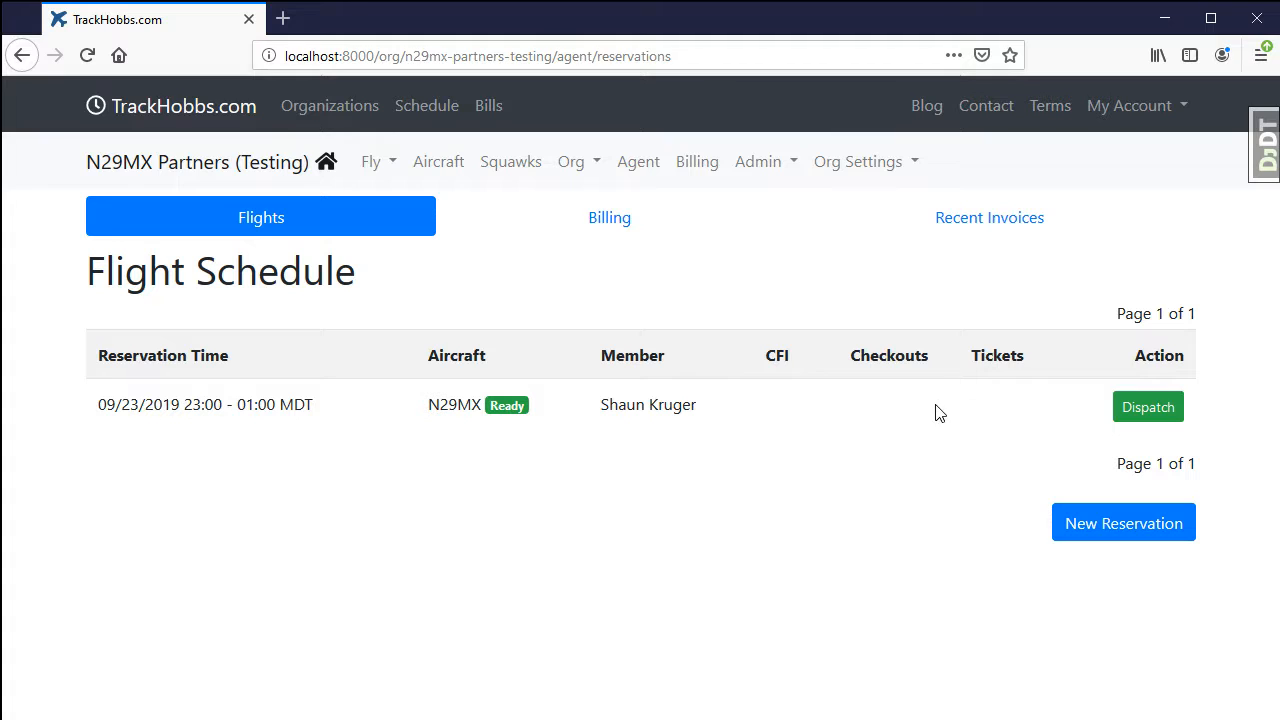
left_click(648, 165)
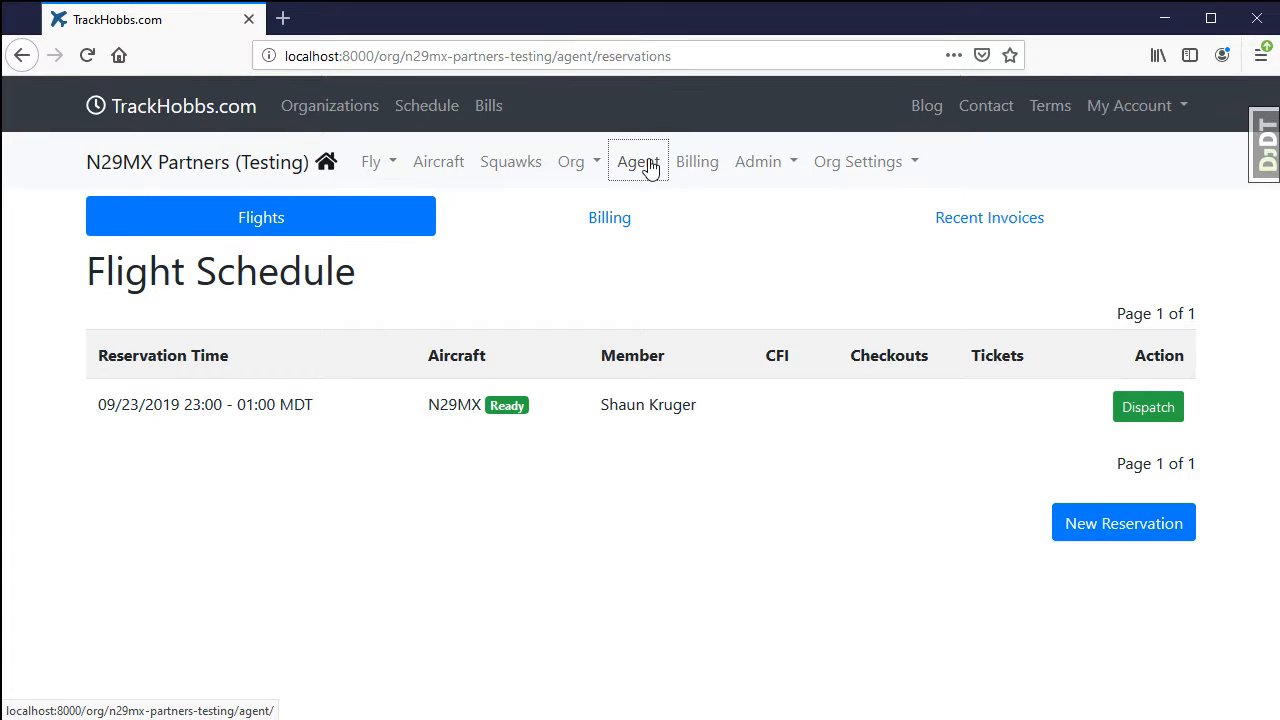
left_click(1148, 543)
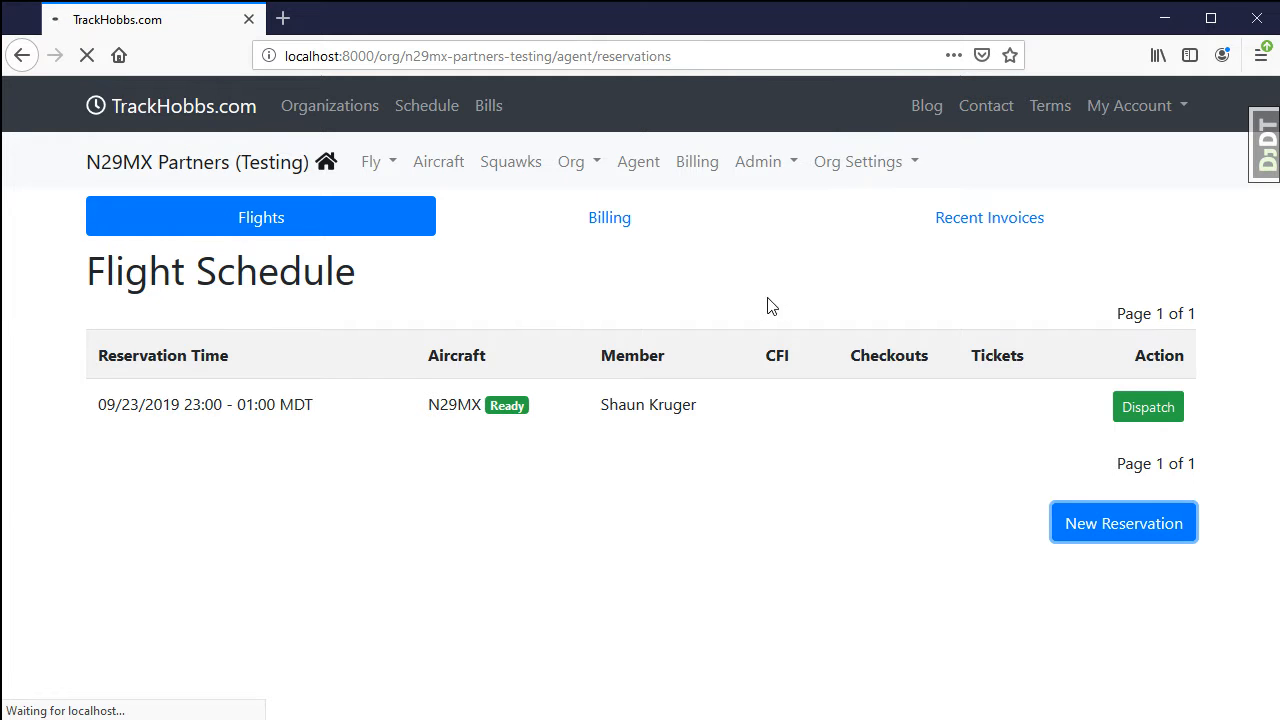
left_click_drag(656, 590, 1174, 486)
left_click(1143, 405)
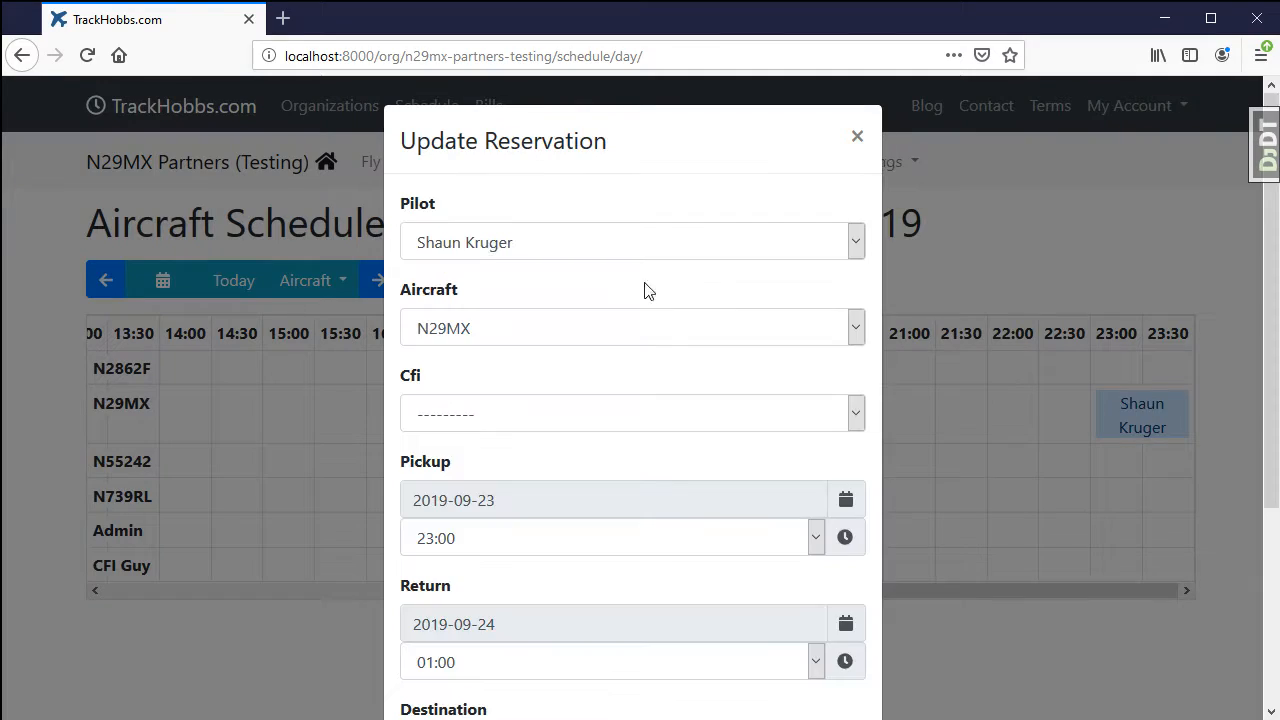
left_click(490, 420)
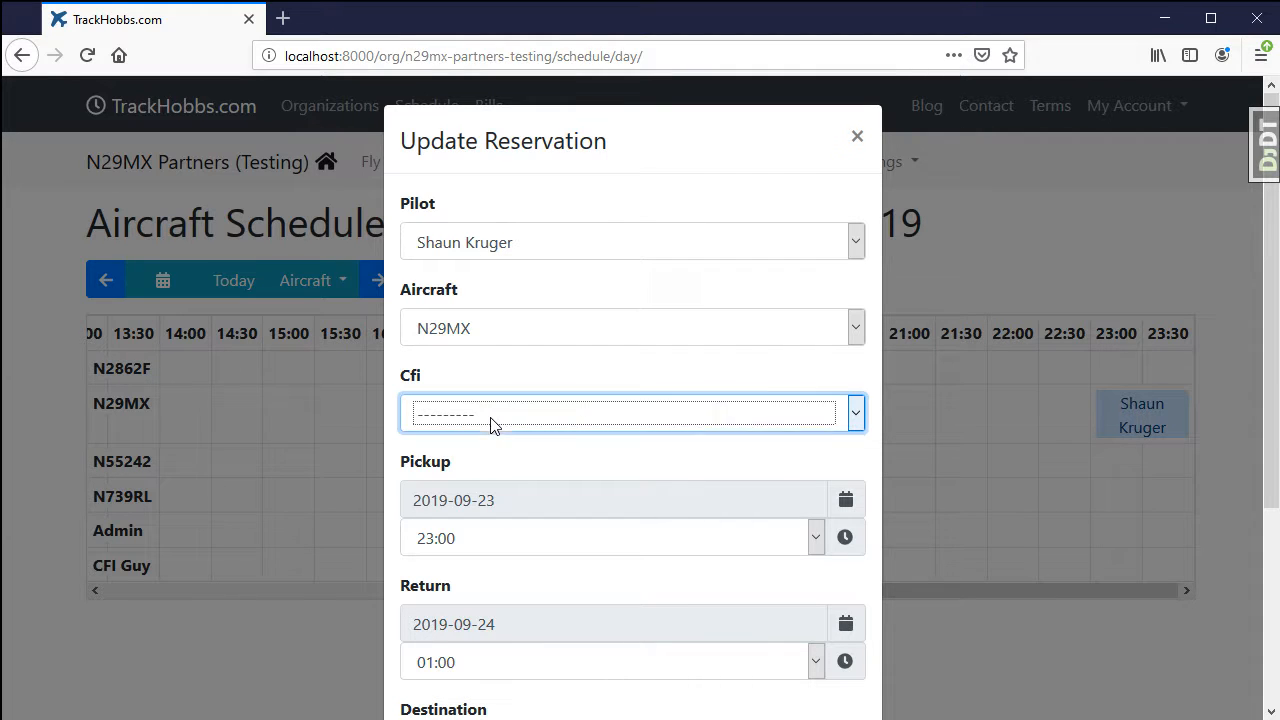
left_click(460, 525)
scroll(725, 620, "down", 3)
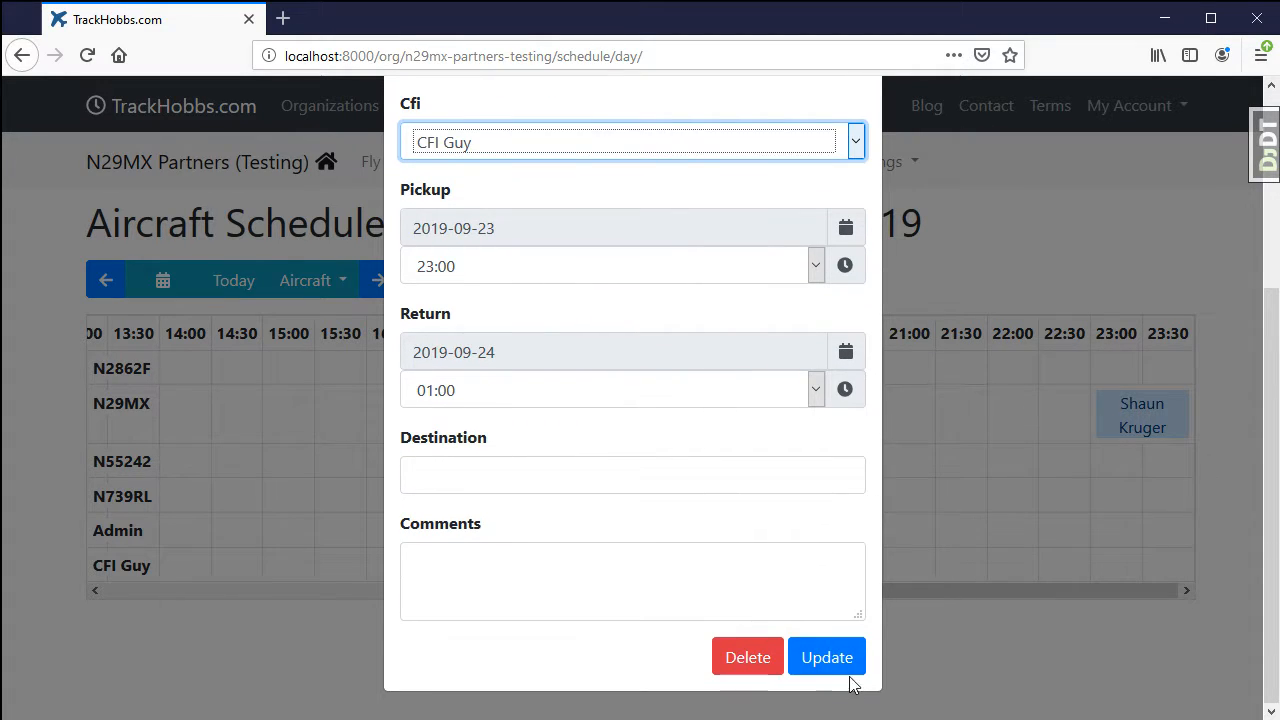
left_click(846, 662)
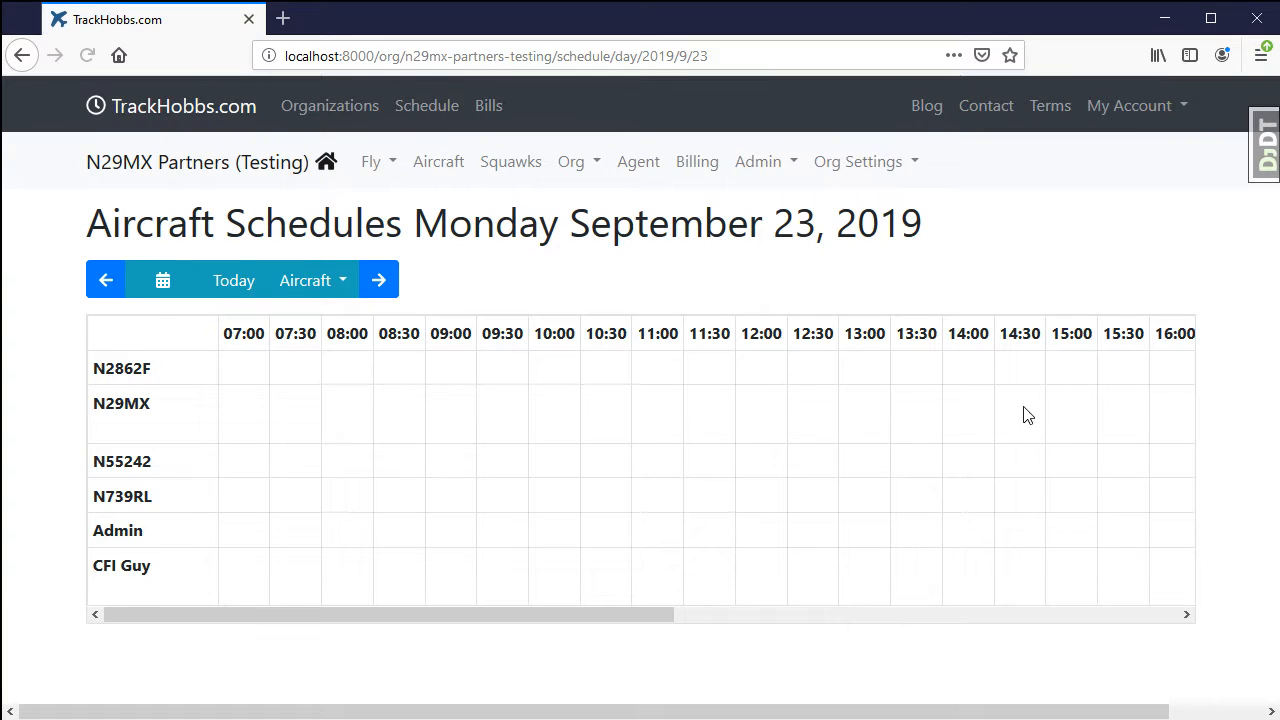
Dispatch the N29MX reservation from the agent flight schedule, marking the airworthiness certificate, registration and POH as present.
left_click(652, 172)
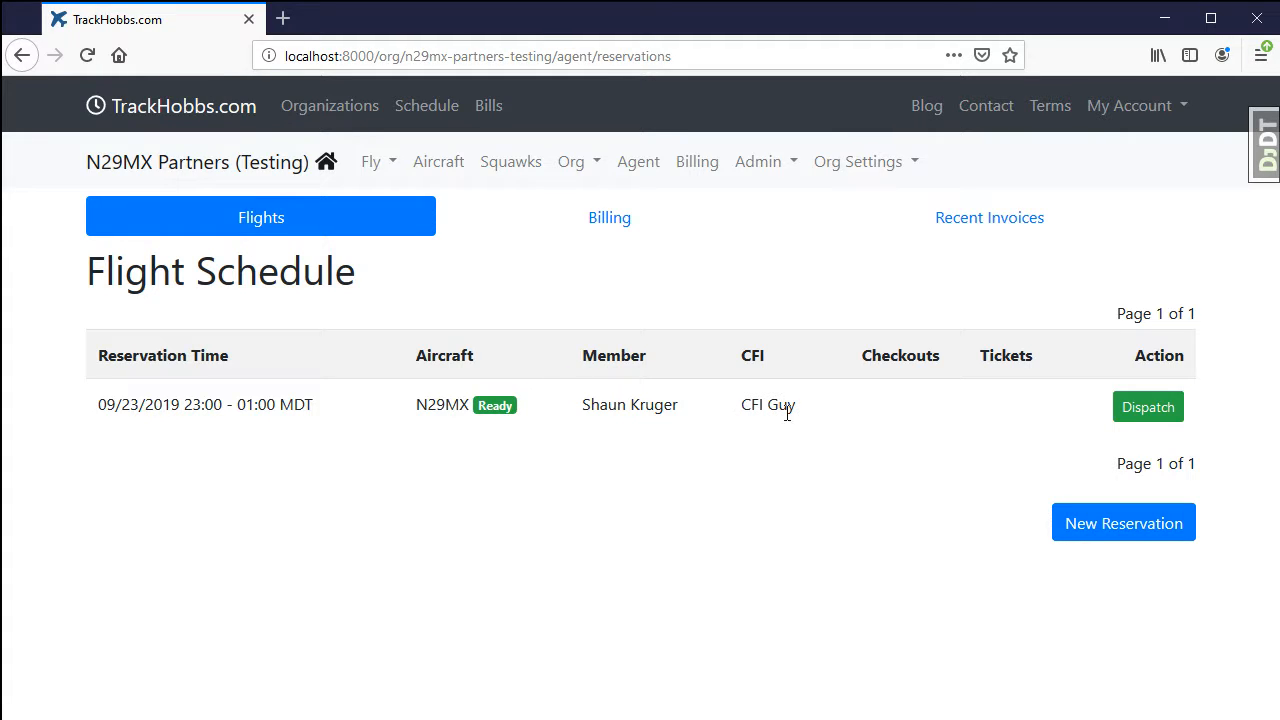
left_click(1170, 425)
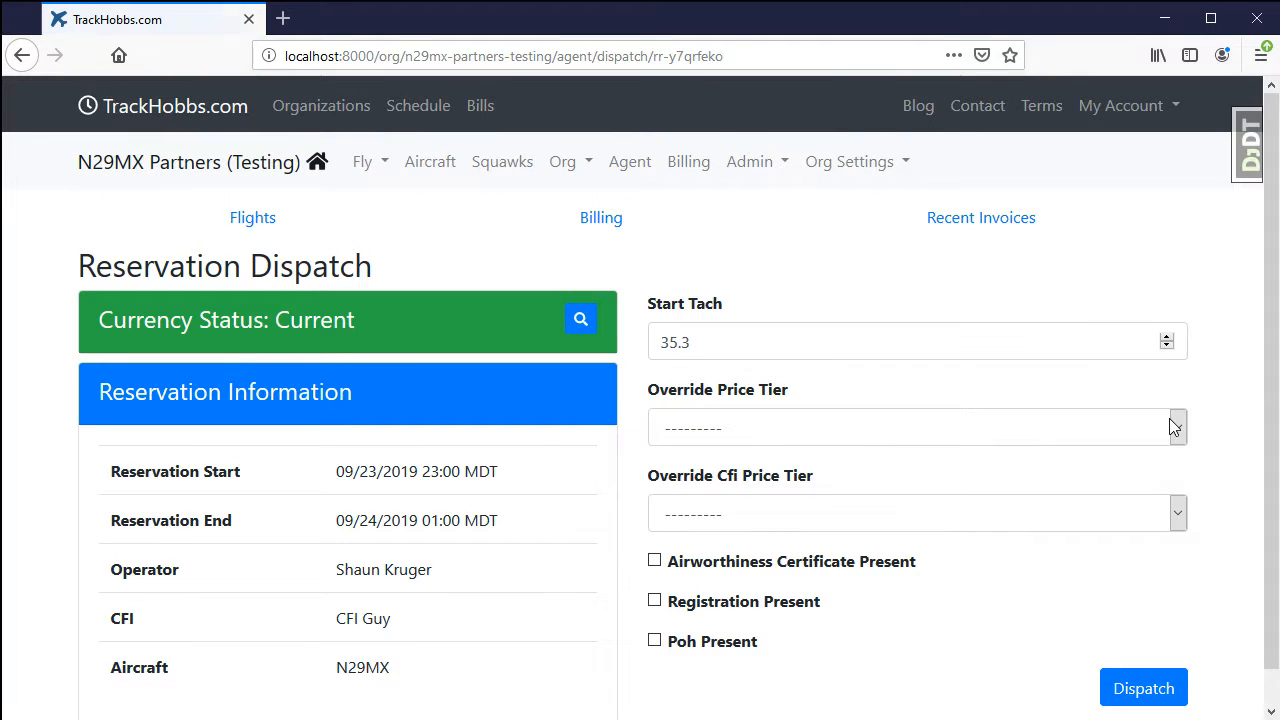
scroll(503, 489, "down", 1)
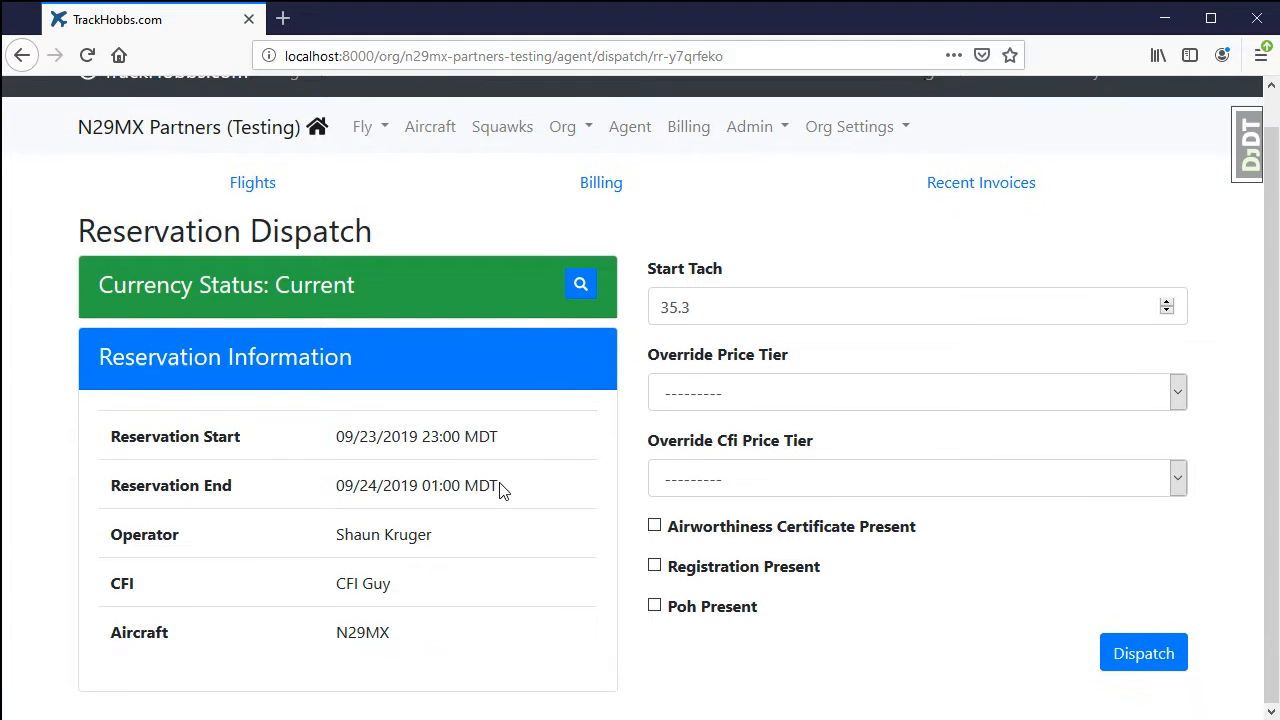
left_click(692, 530)
left_click(706, 568)
left_click(698, 612)
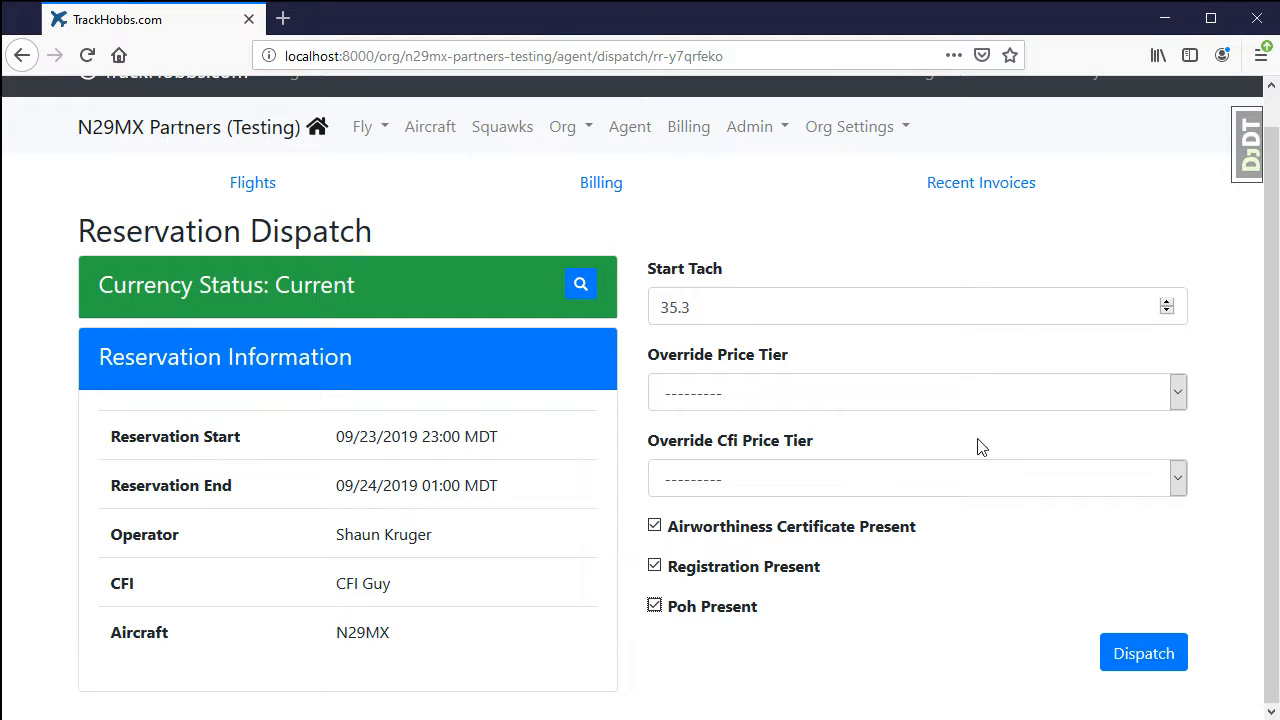
left_click(1155, 665)
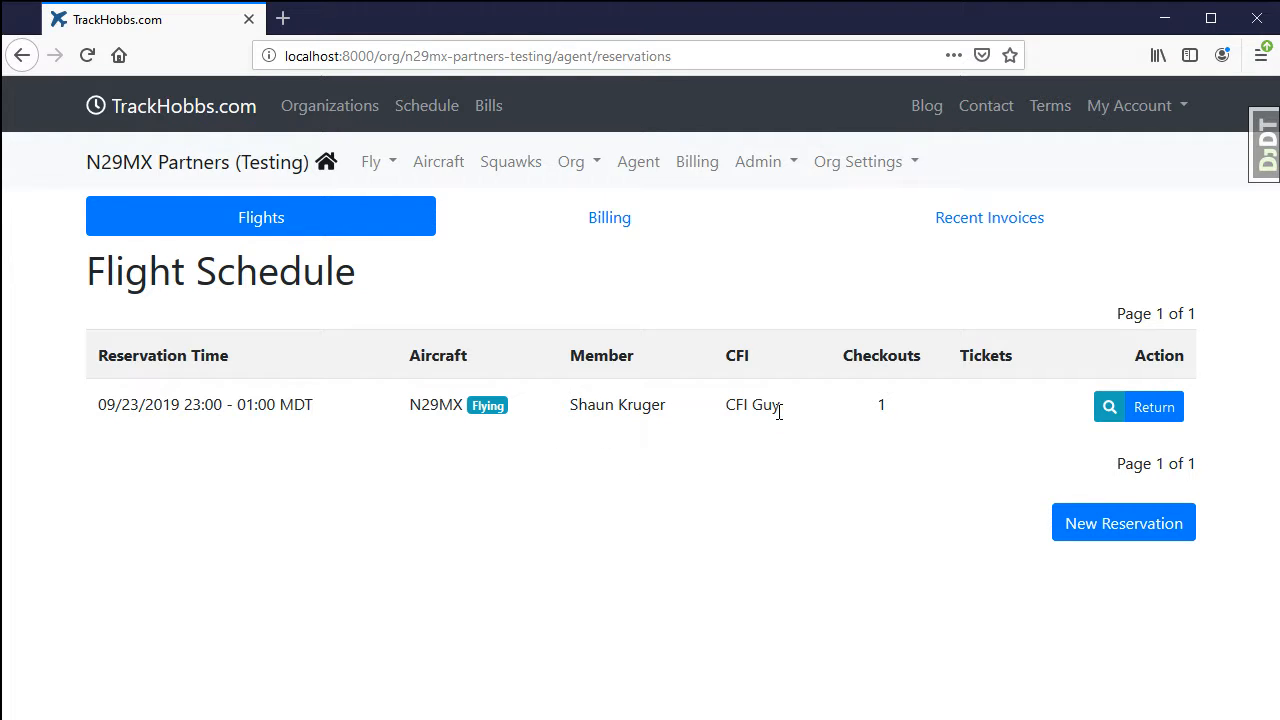
Review the dispatch details of the N29MX flight and go back to the flight schedule.
left_click(1108, 418)
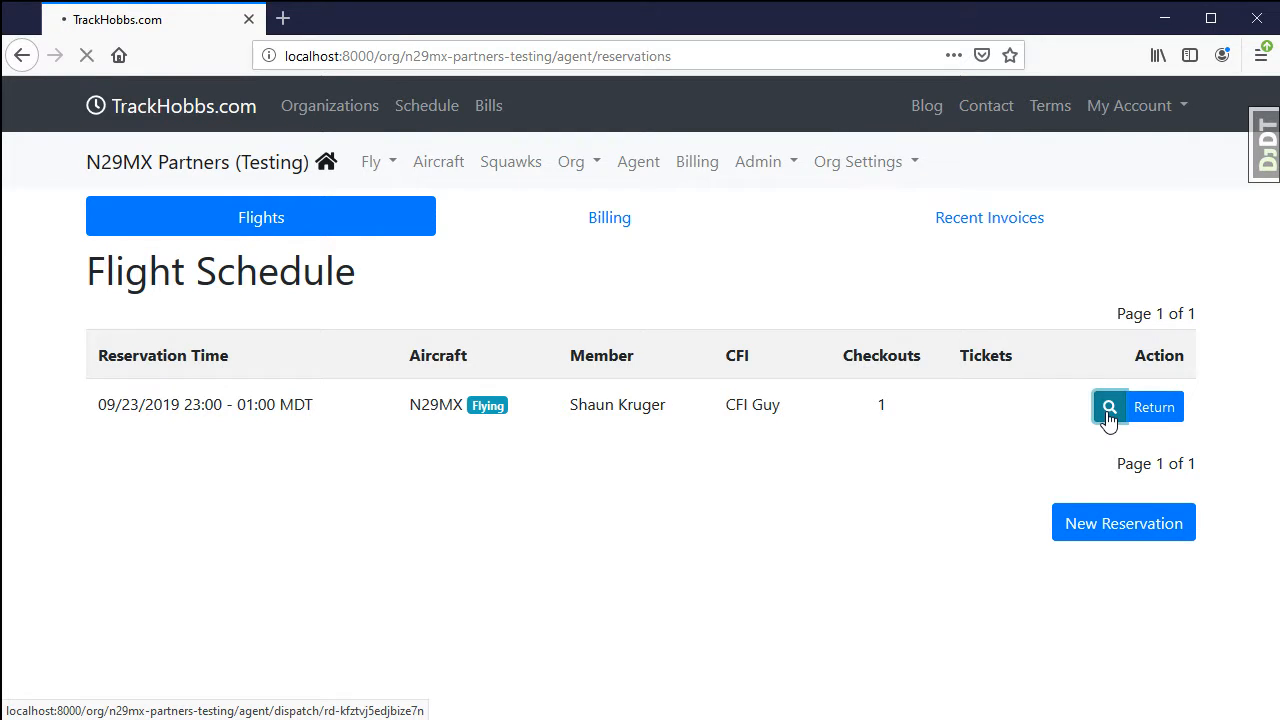
scroll(1108, 420, "down", 2)
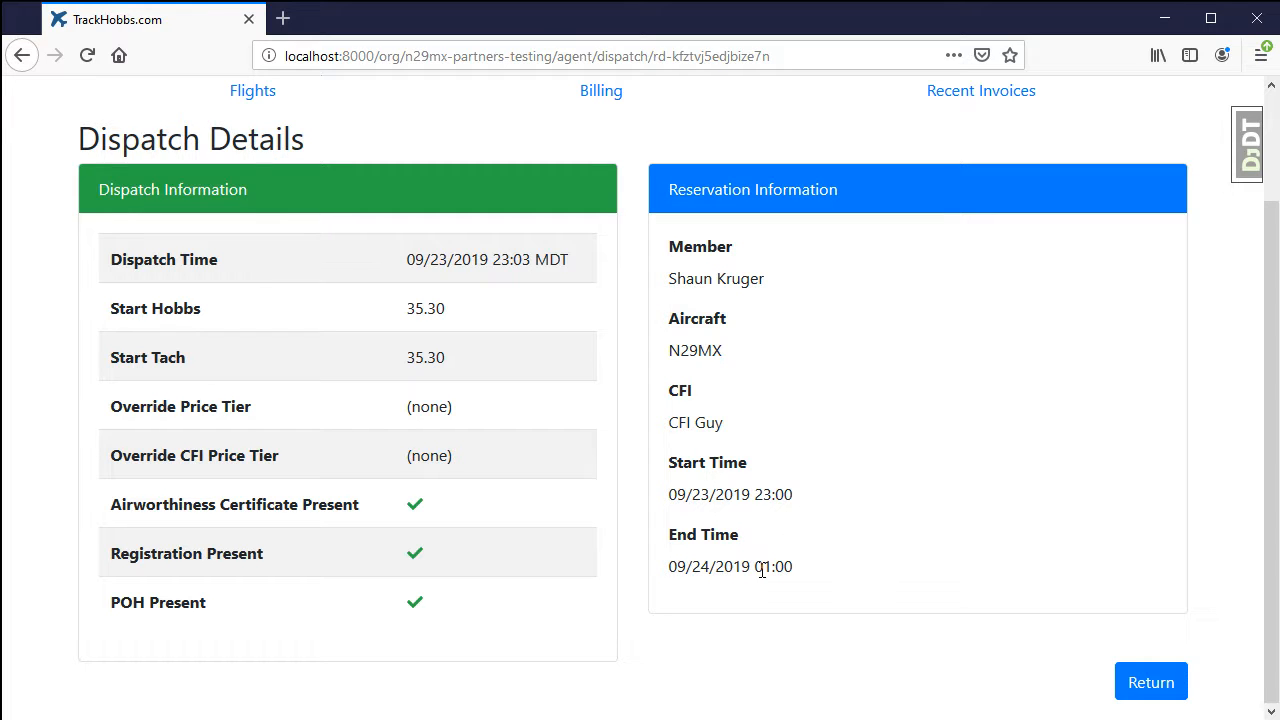
key("alt+Left")
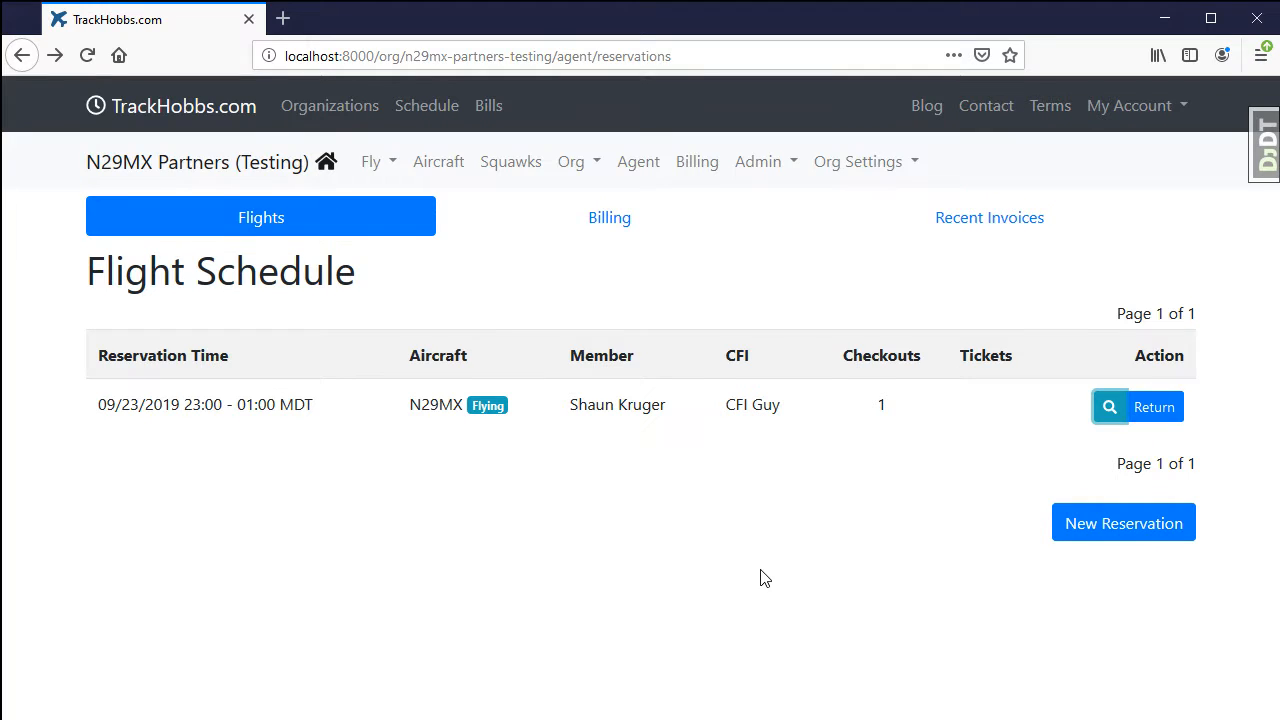
Start the return of the flying N29MX reservation, setting End Tach to 36.7 and CFI ground time to .5.
left_click(1155, 410)
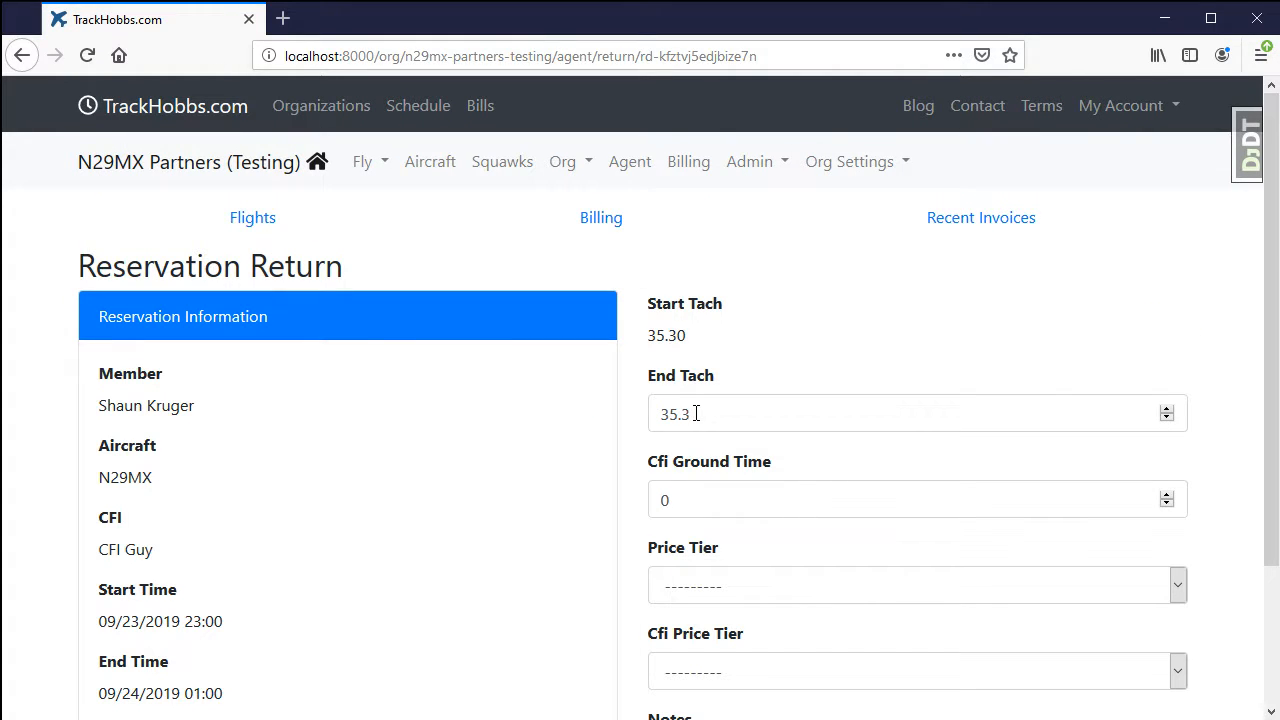
left_click(698, 413)
key("BackSpace")
key("BackSpace")
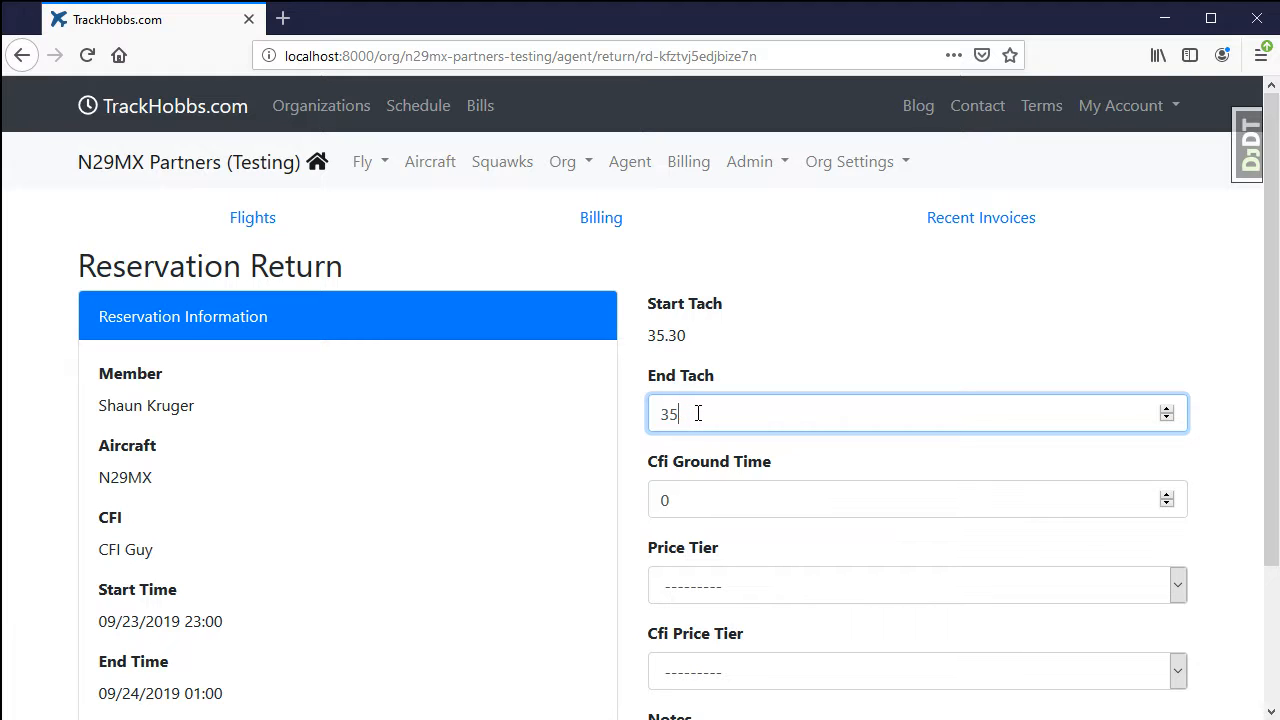
type("6.7")
left_click(709, 501)
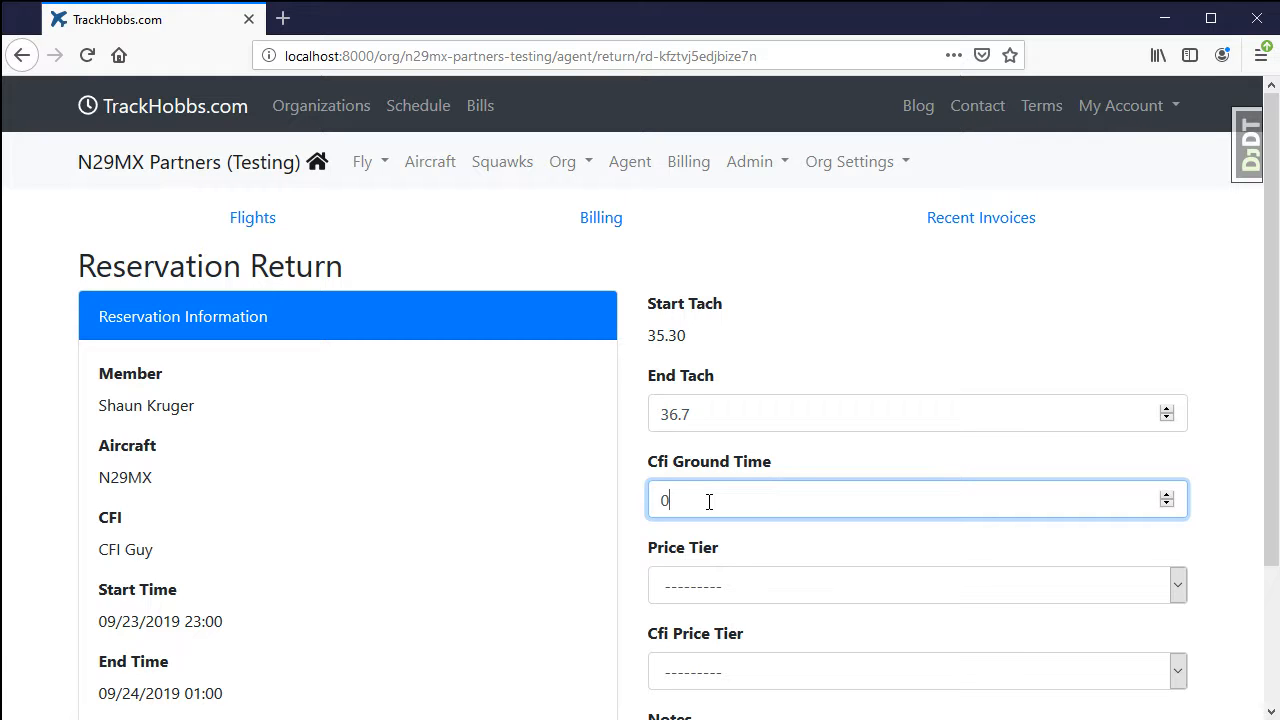
key("BackSpace")
type(".5")
scroll(766, 457, "down", 3)
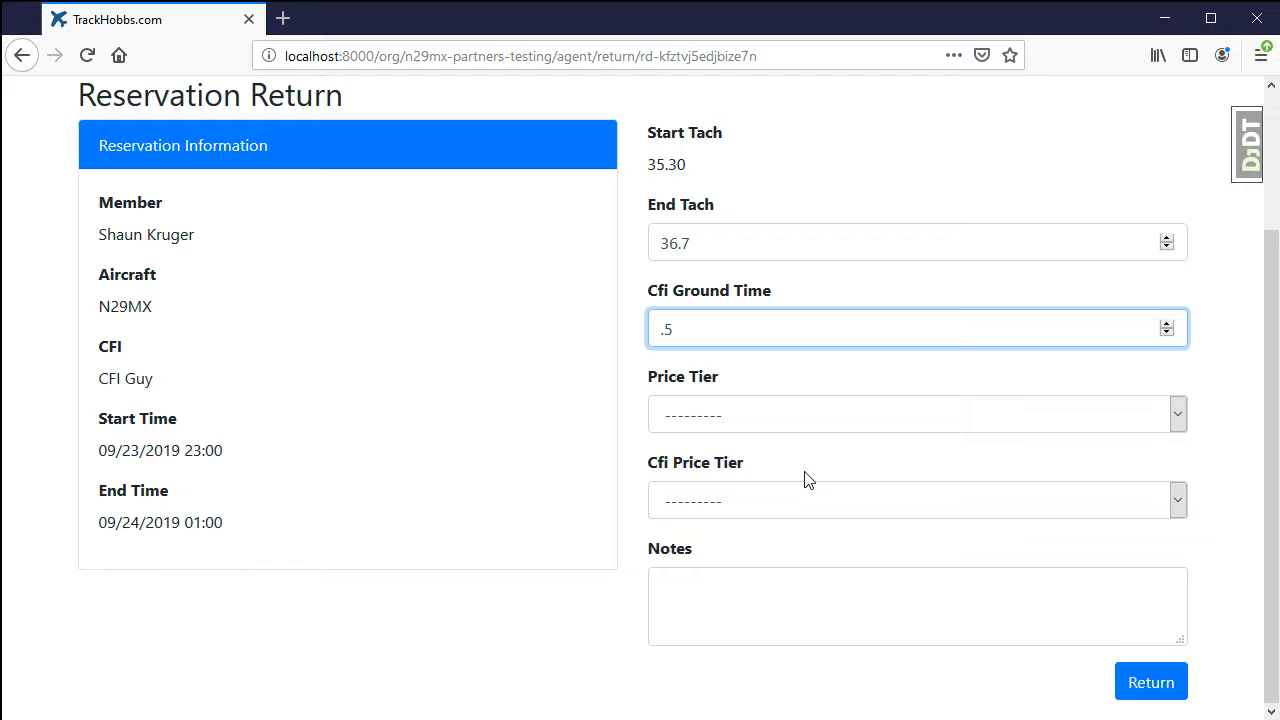
Leave both price tiers blank, enter the note "Practiced steep turns", and submit the reservation return.
left_click(786, 414)
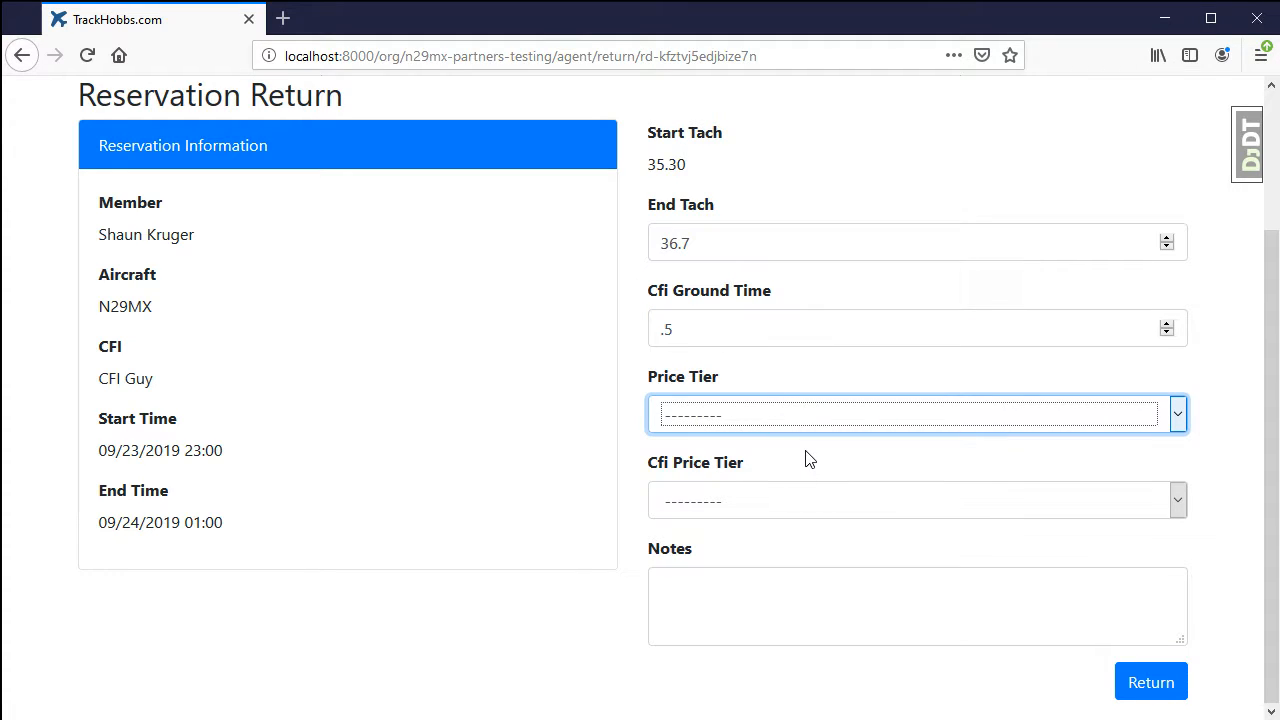
left_click(786, 499)
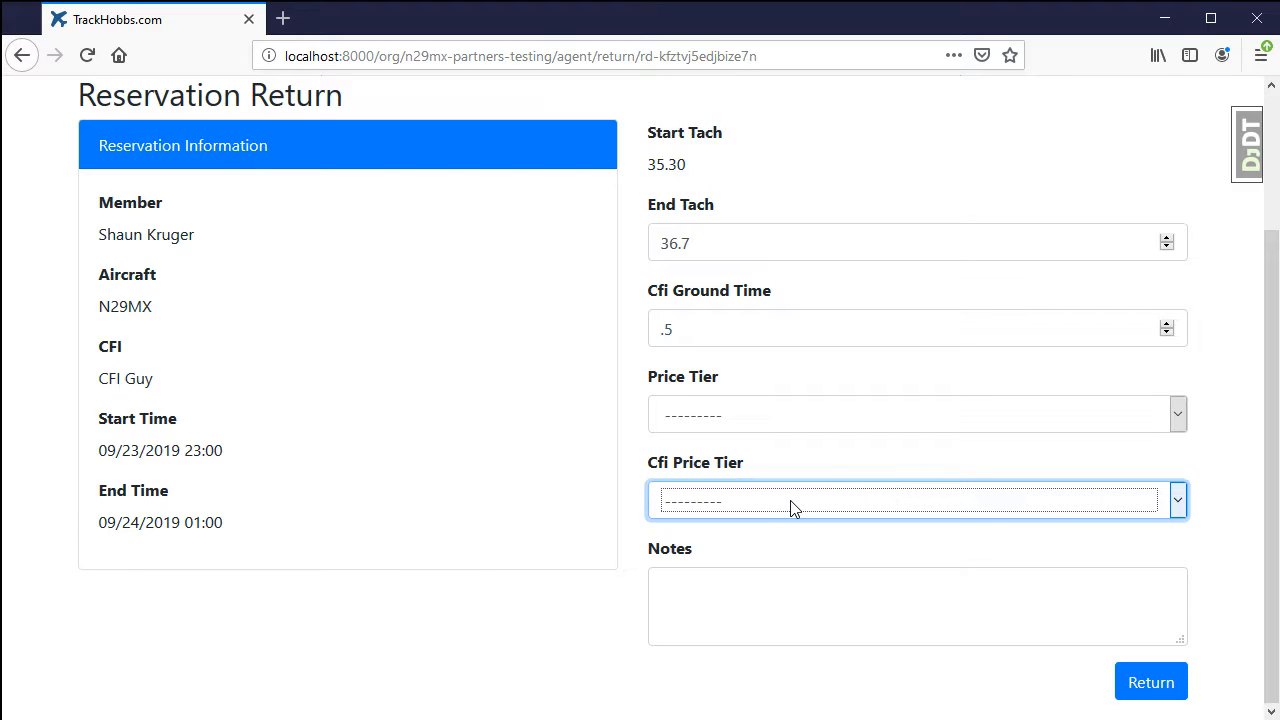
left_click(835, 452)
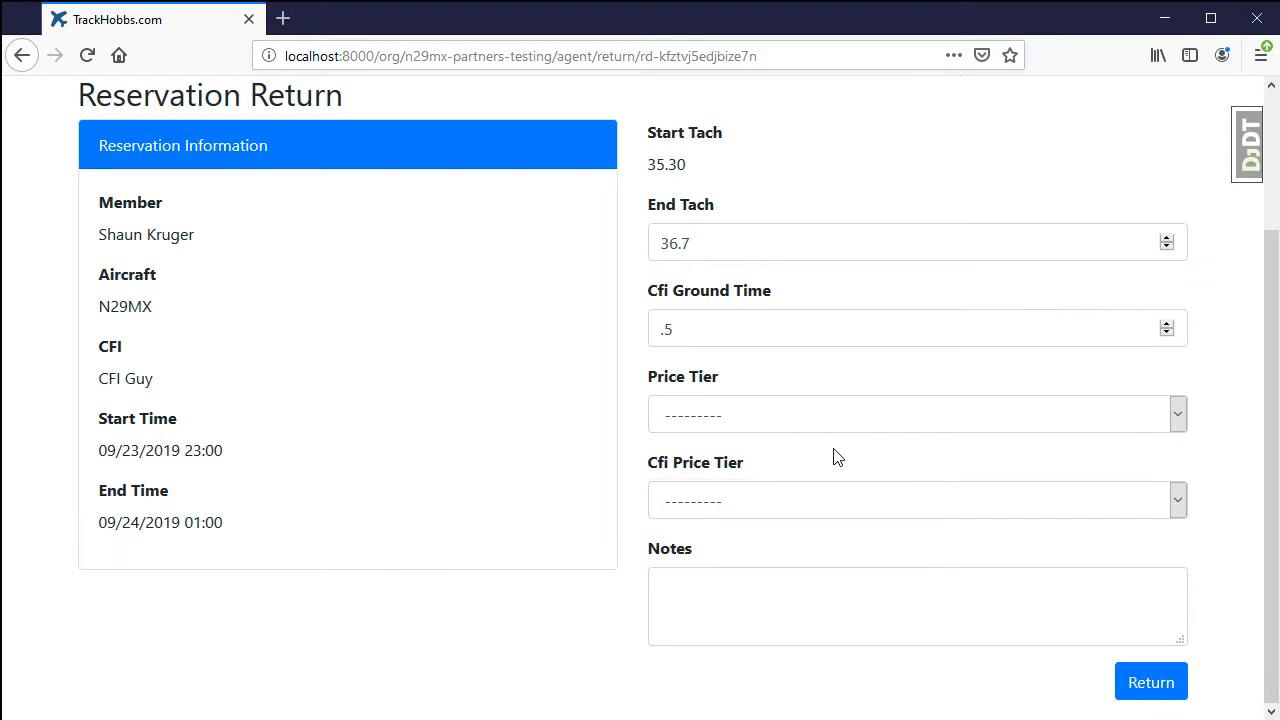
left_click(1041, 599)
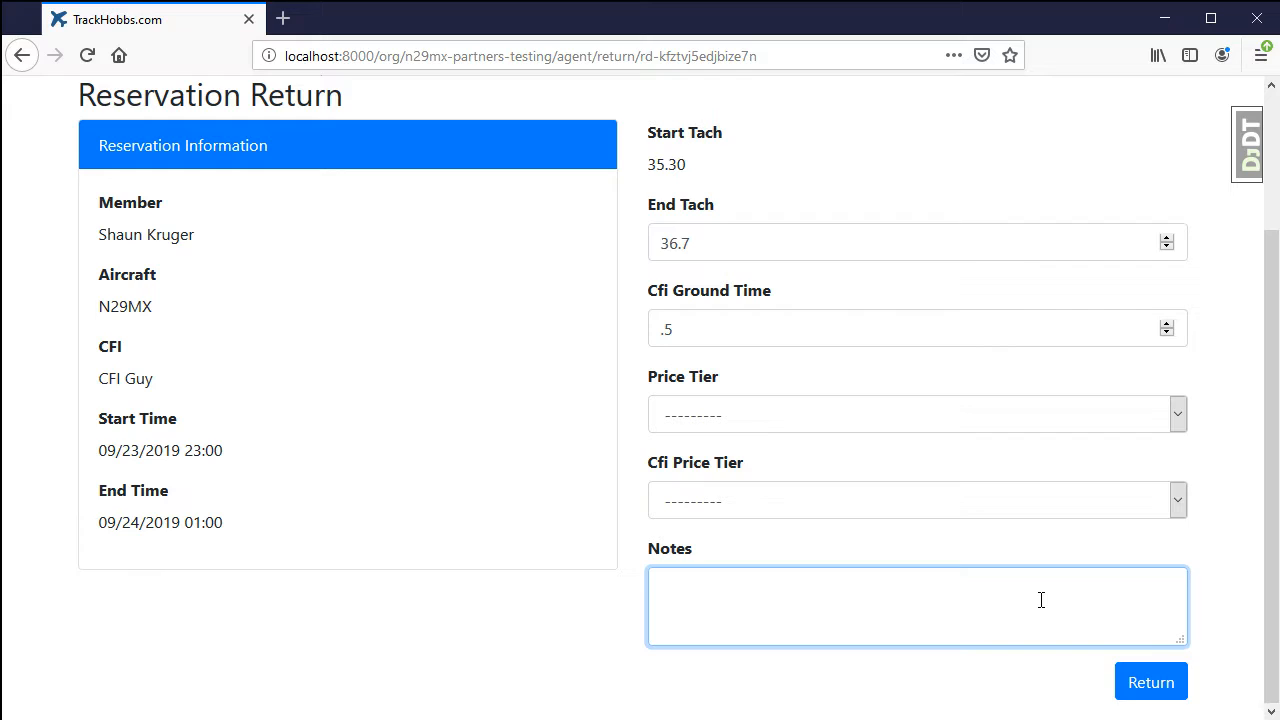
type("Practiced steep turns")
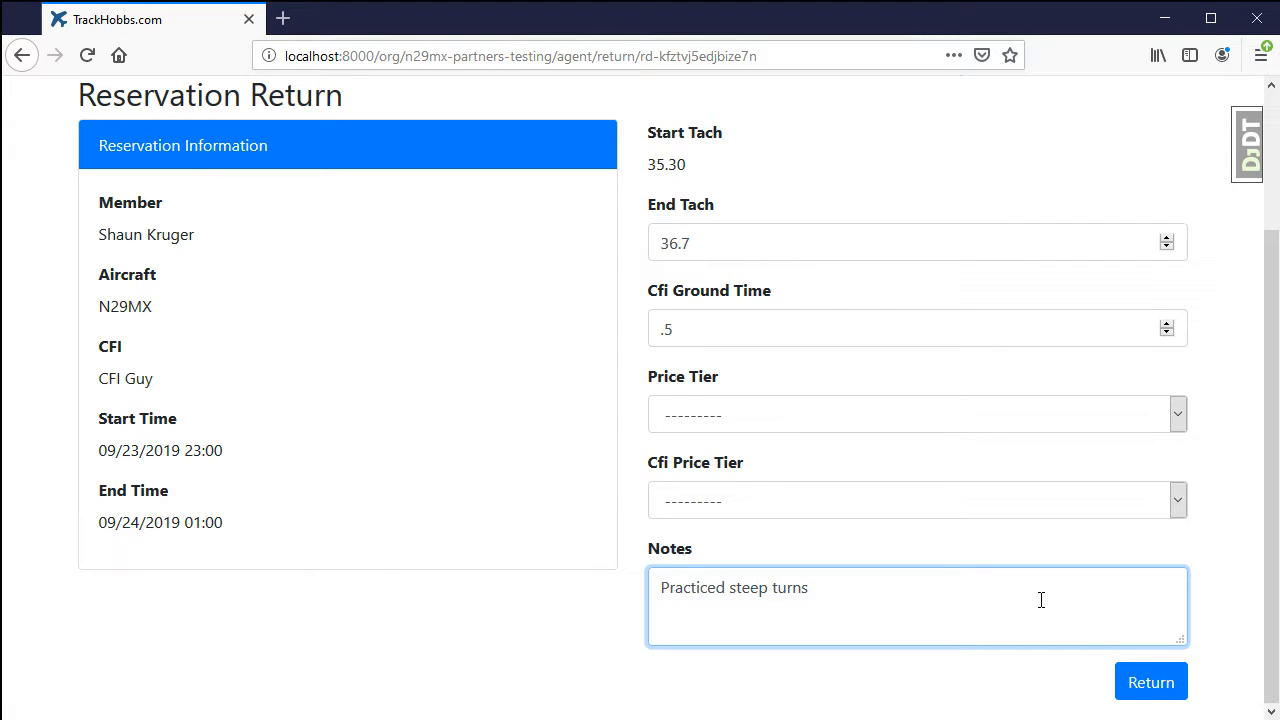
left_click(1158, 683)
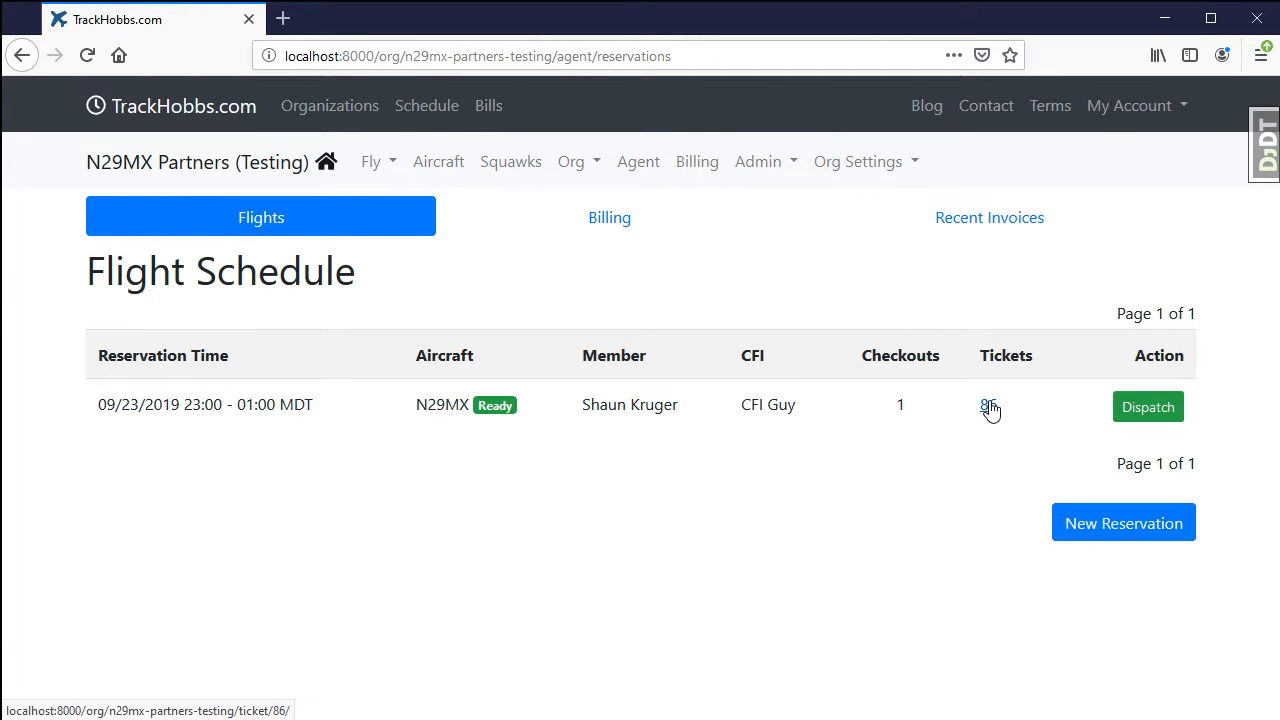
Open the returned N29MX flight's ticket, review its flight and paperless checkout details, and go back to the agent page.
left_click(989, 406)
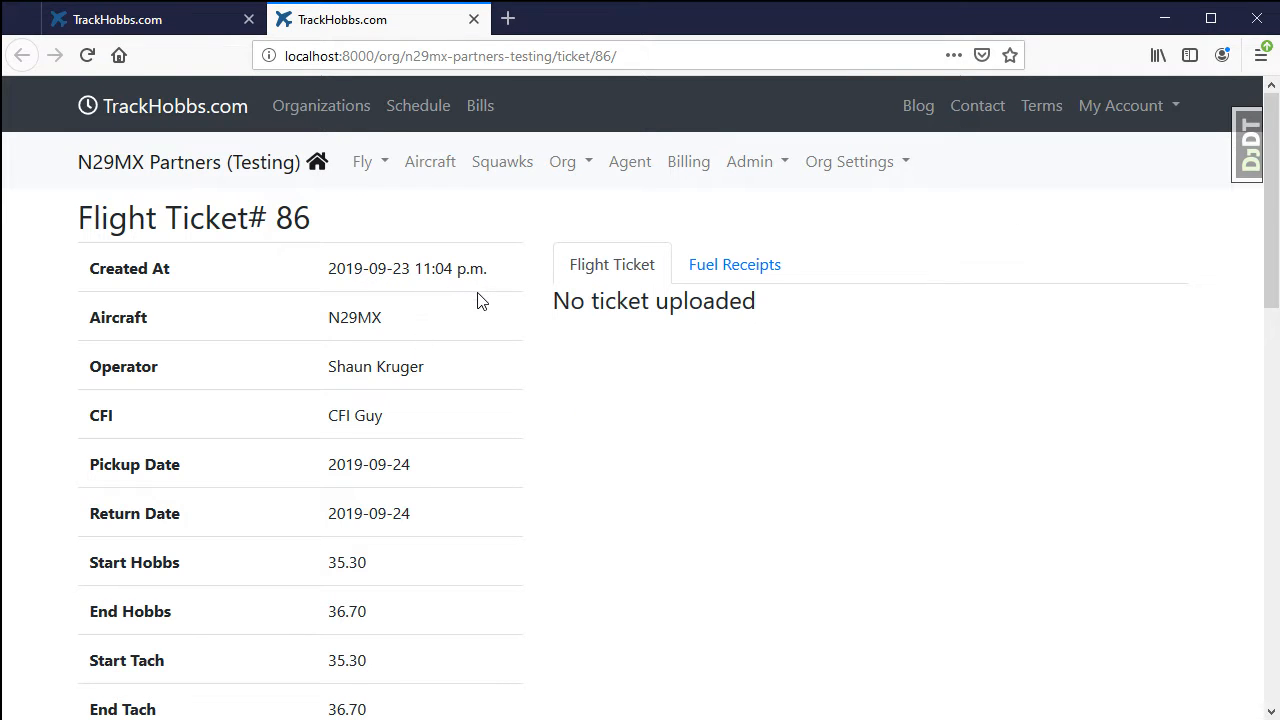
scroll(487, 285, "down", 6)
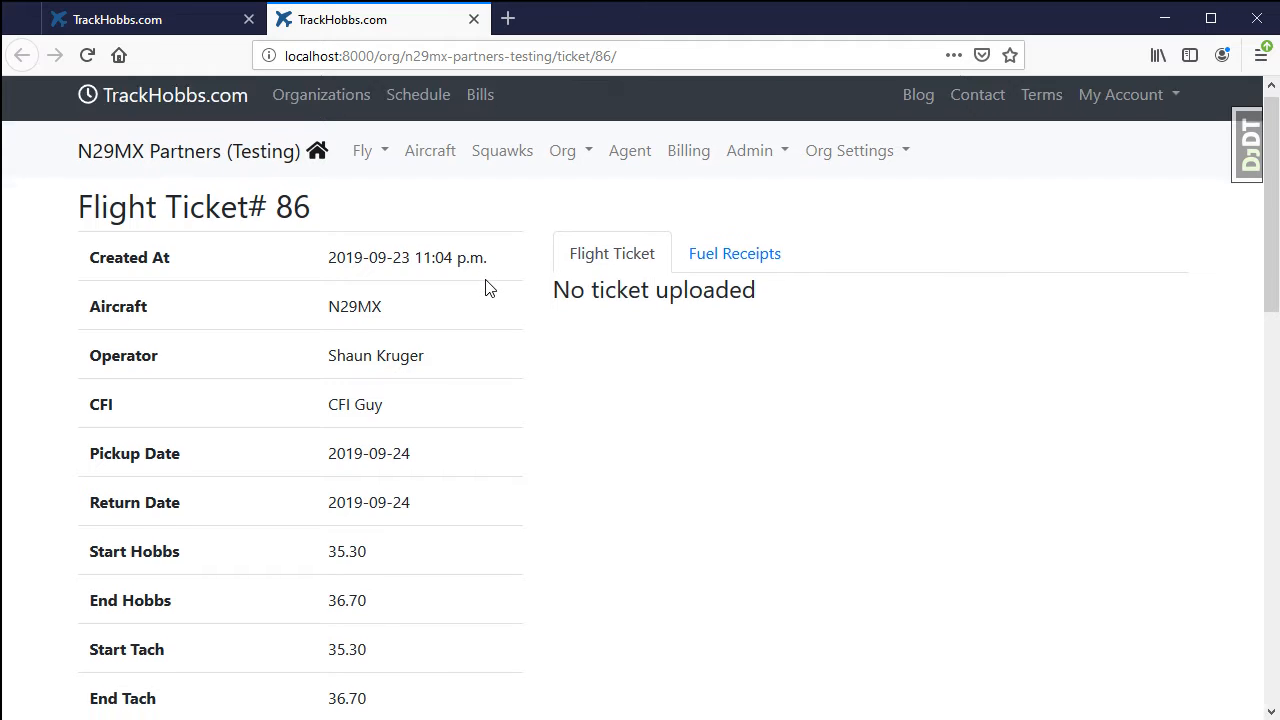
scroll(489, 289, "down", 5)
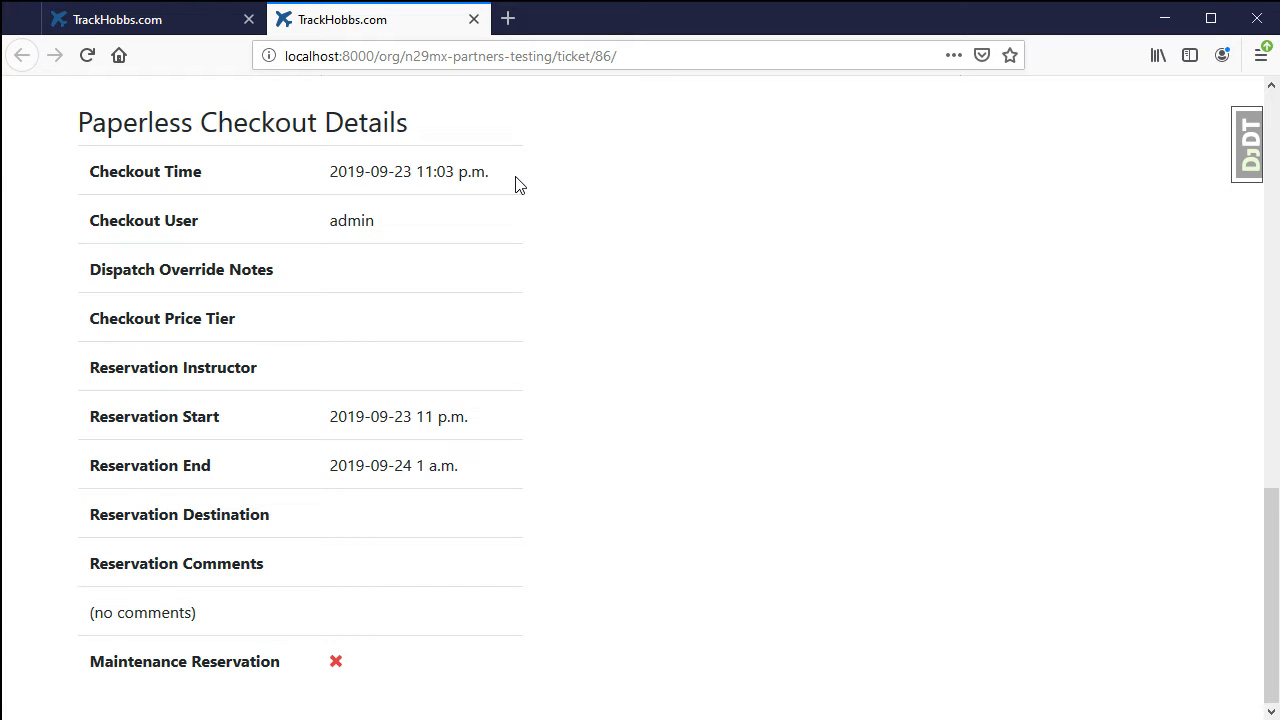
scroll(724, 430, "up", 12)
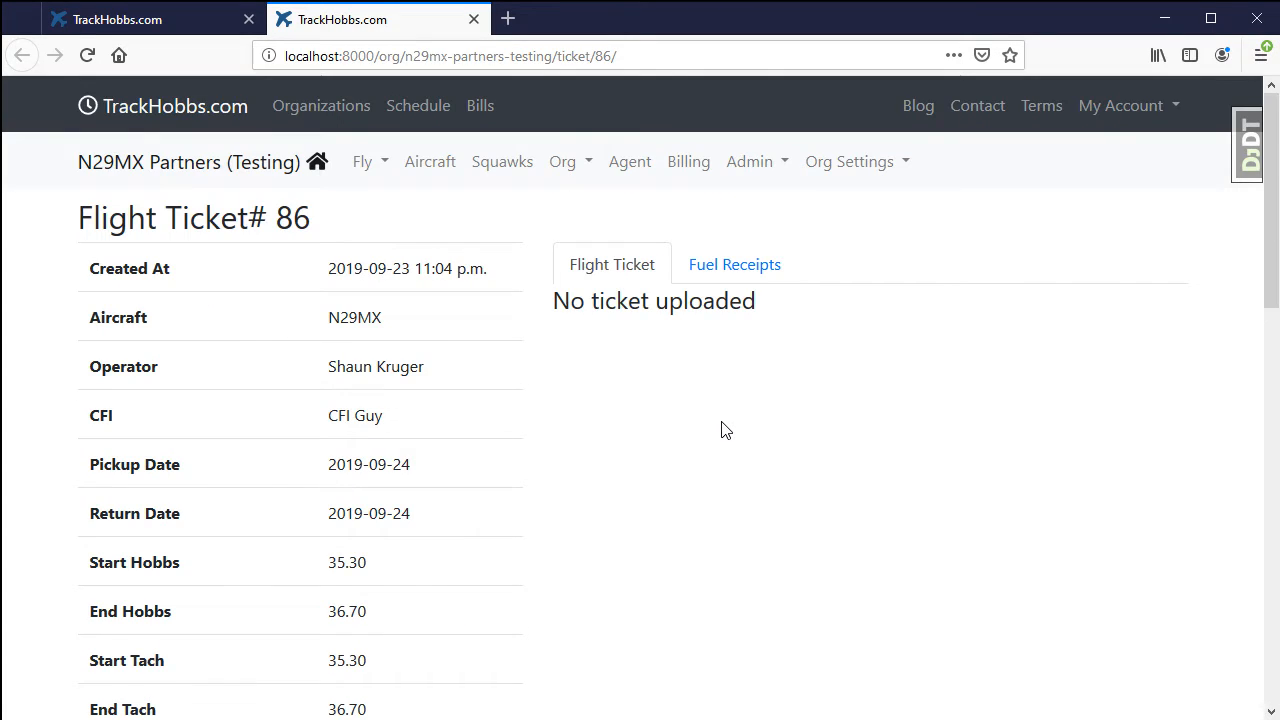
left_click(620, 171)
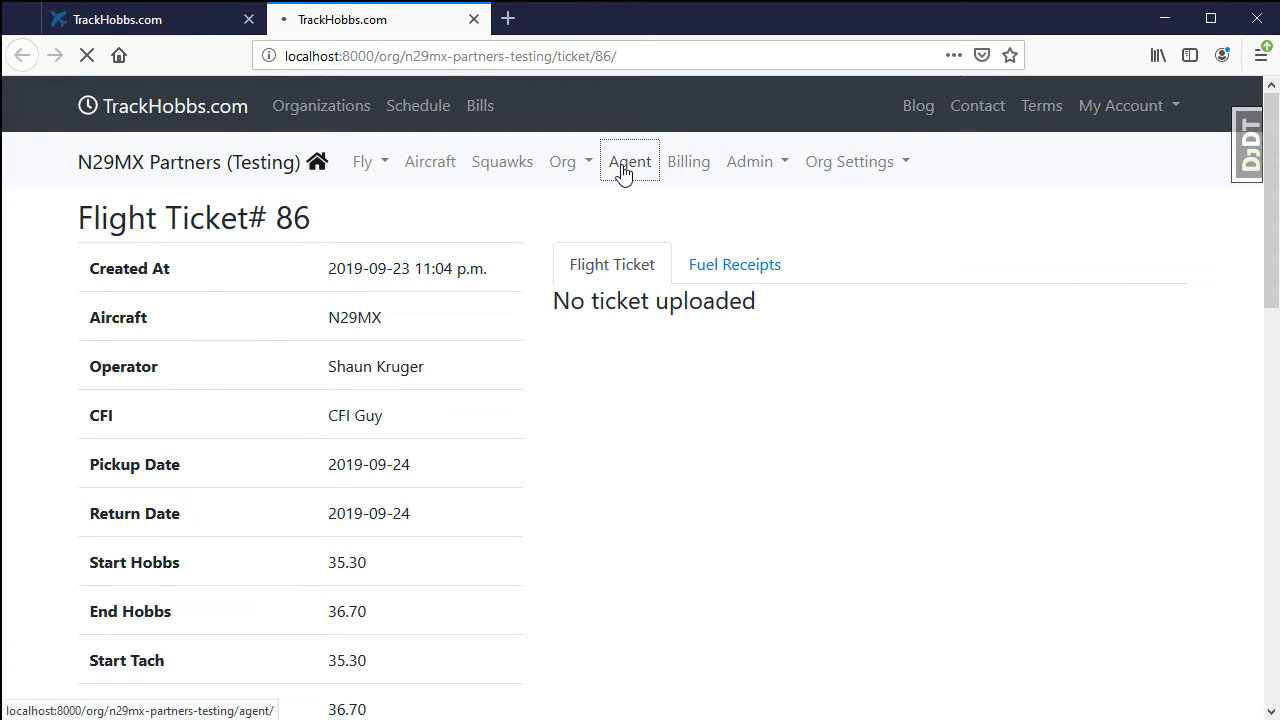